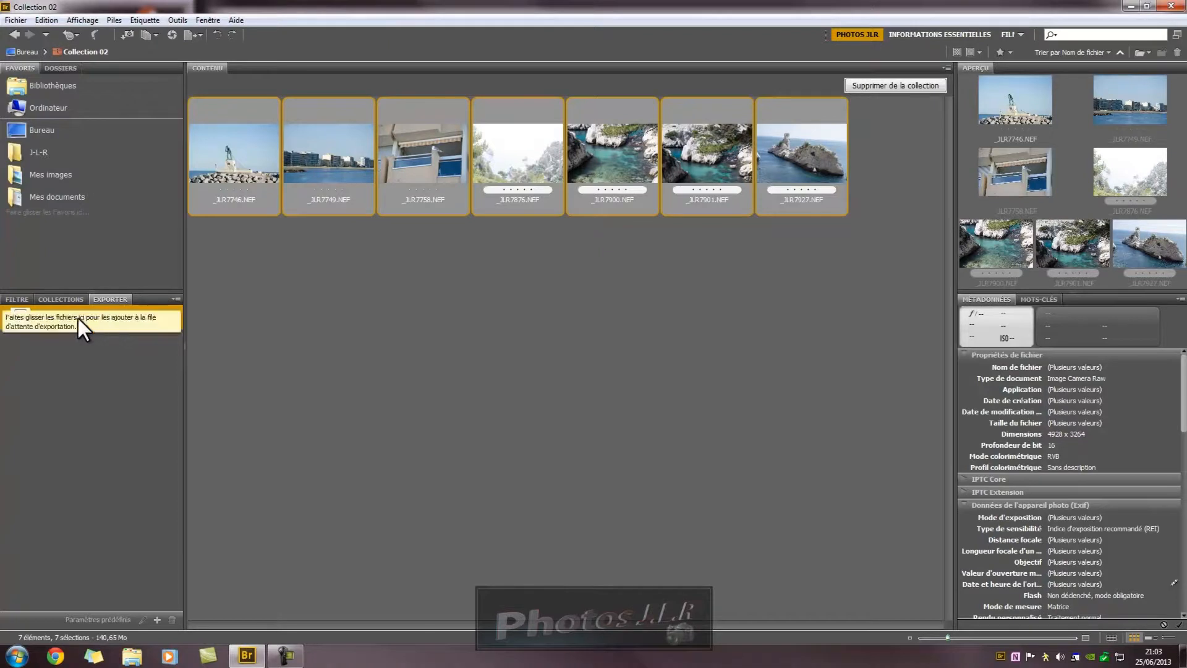
Step: Add the seven selected NEF photos of Collection 02 to the export queue for saving to the hard disk
click(69, 316)
mouse_move(244, 172)
mouse_down()
mouse_move(194, 246)
mouse_move(72, 312)
mouse_move(249, 192)
mouse_up()
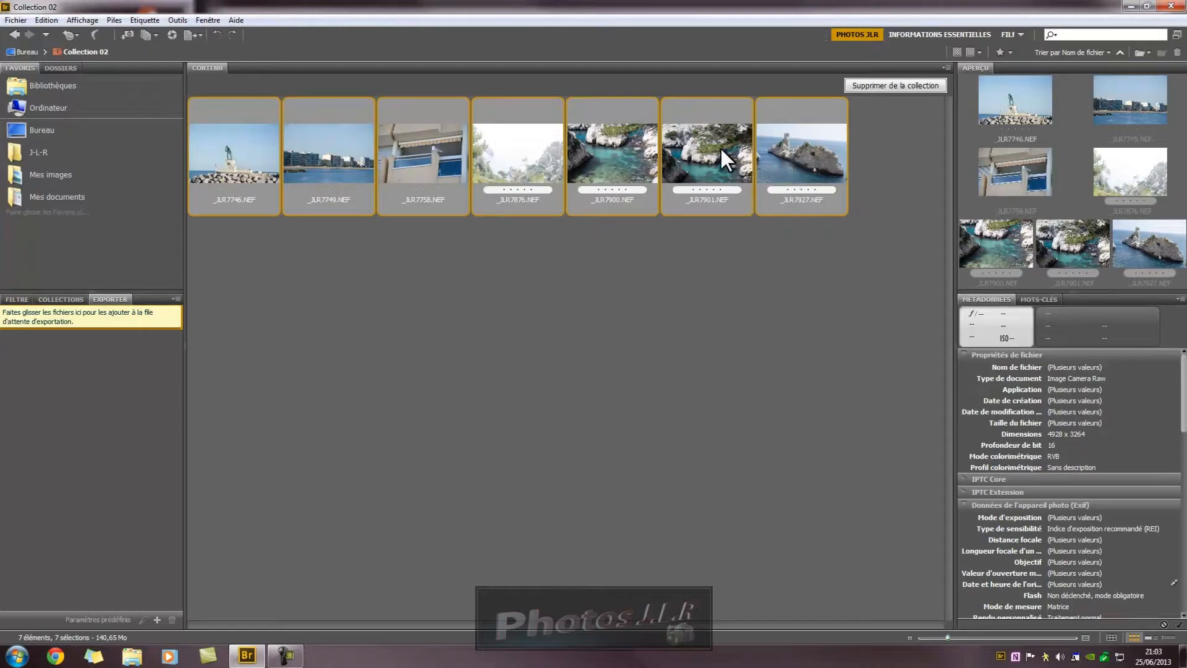
drag(228, 143, 35, 317)
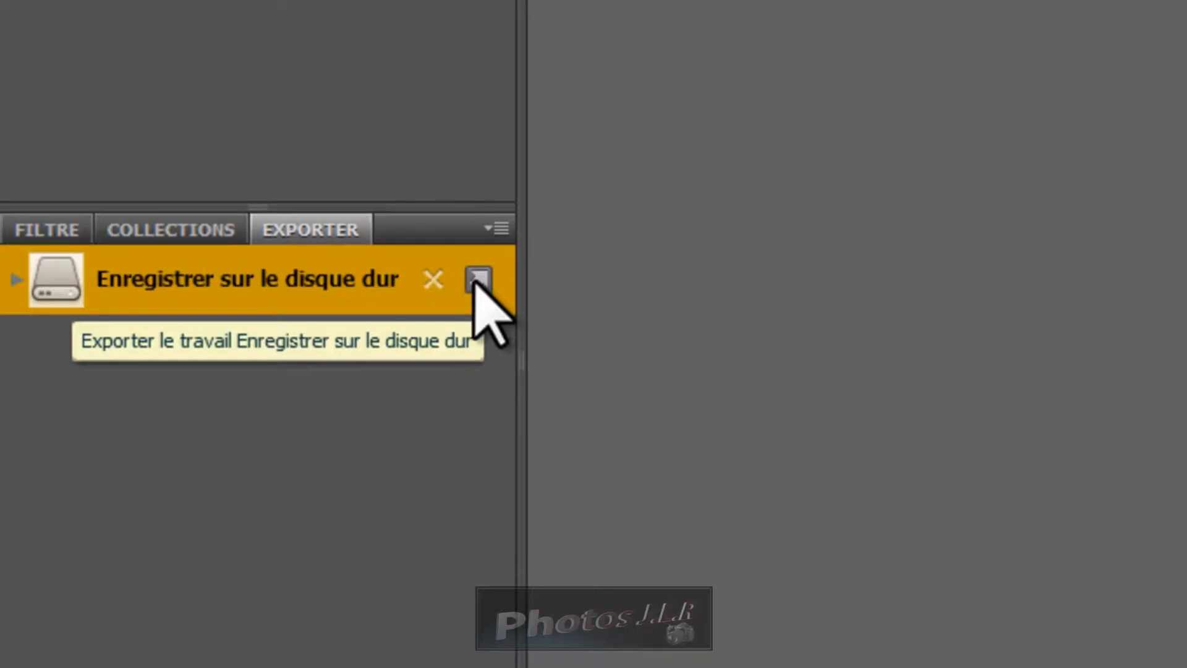
click(479, 279)
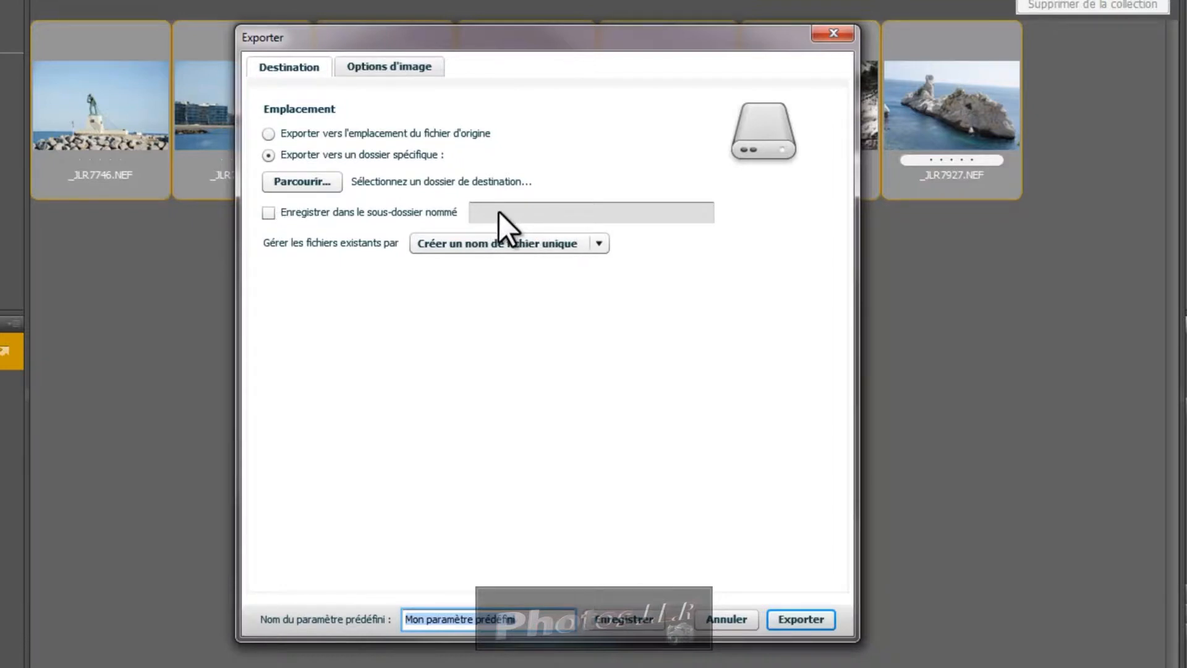
click(302, 181)
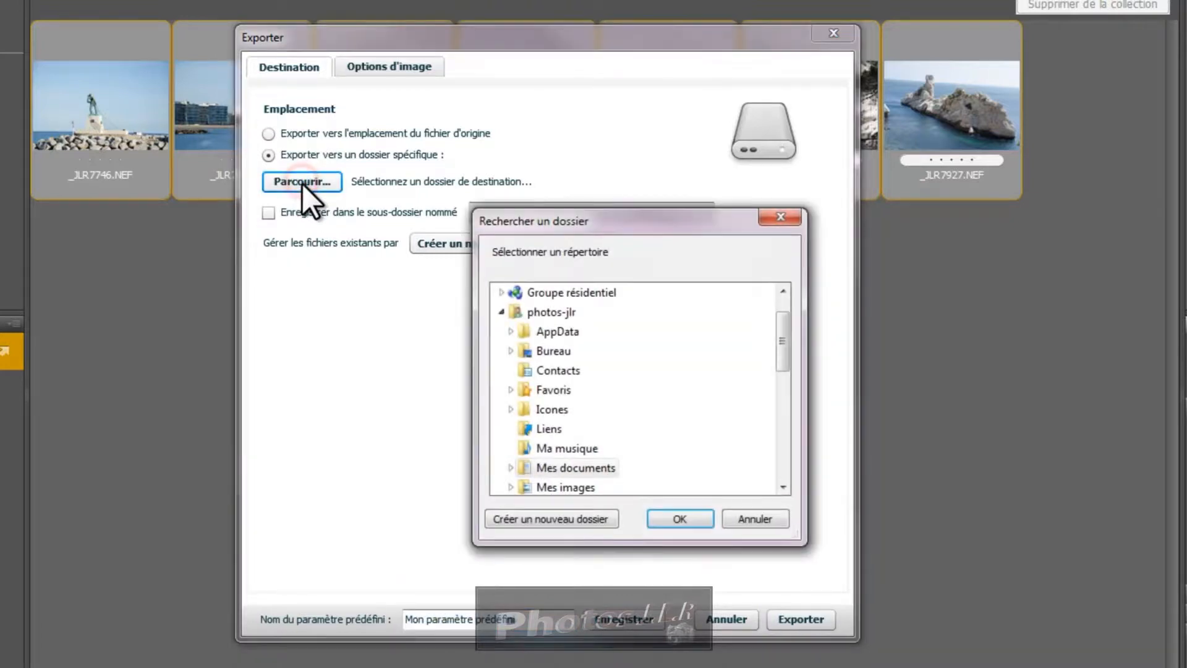
drag(699, 221, 636, 90)
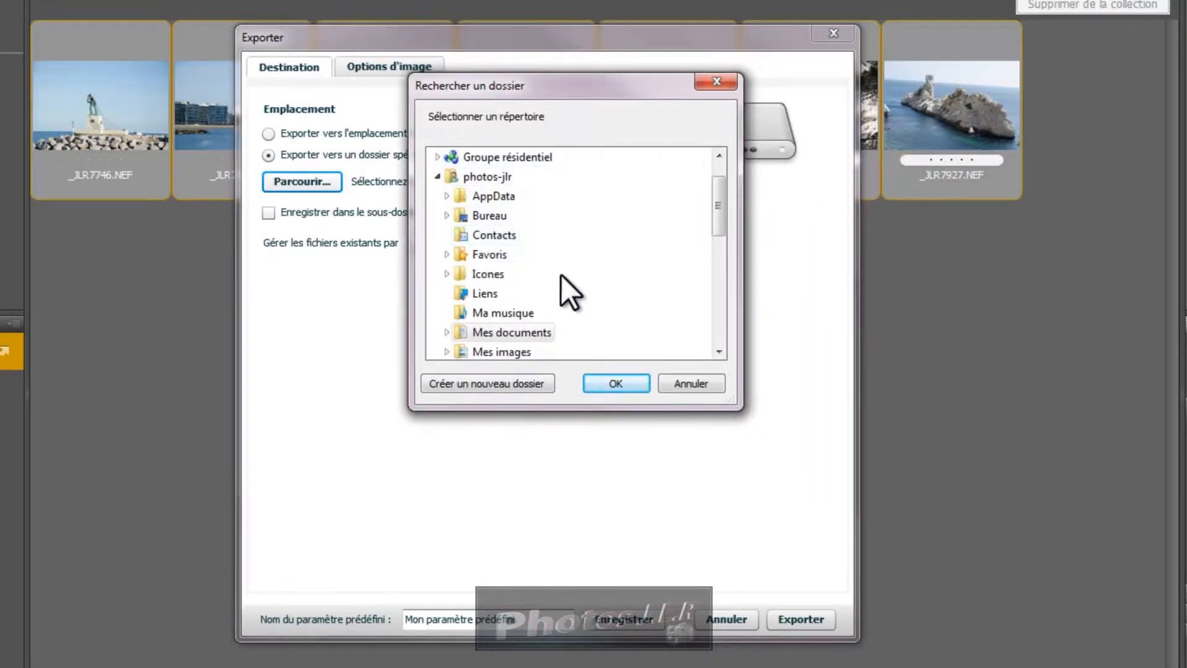
drag(719, 209, 728, 270)
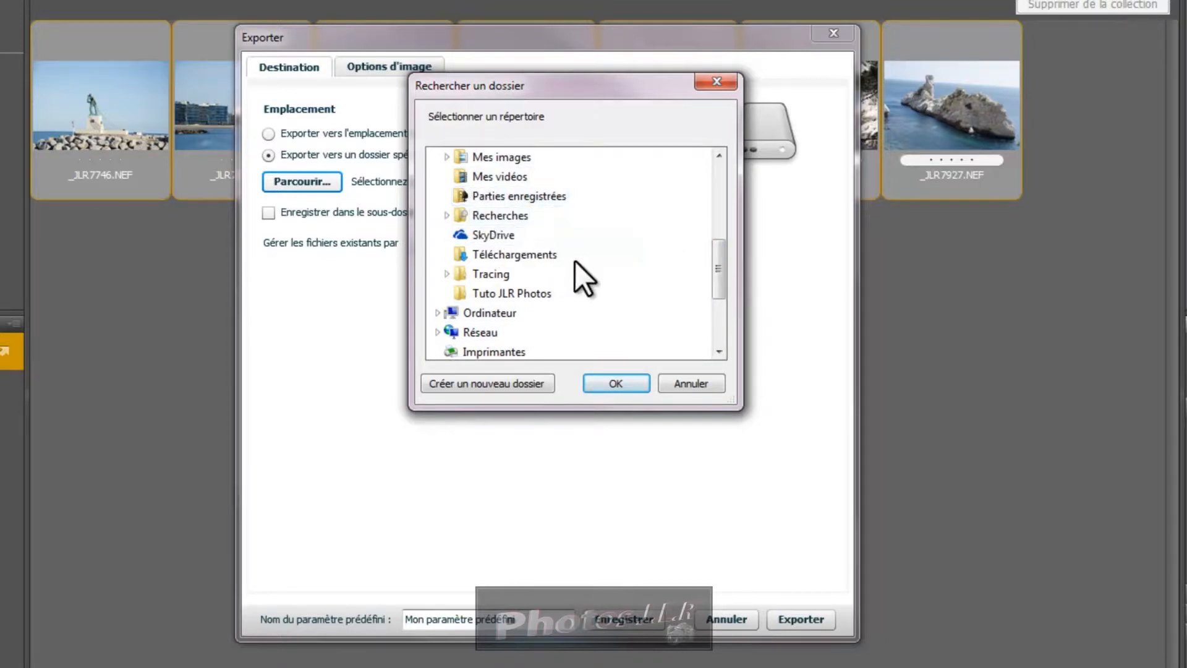
click(452, 312)
drag(720, 238, 742, 290)
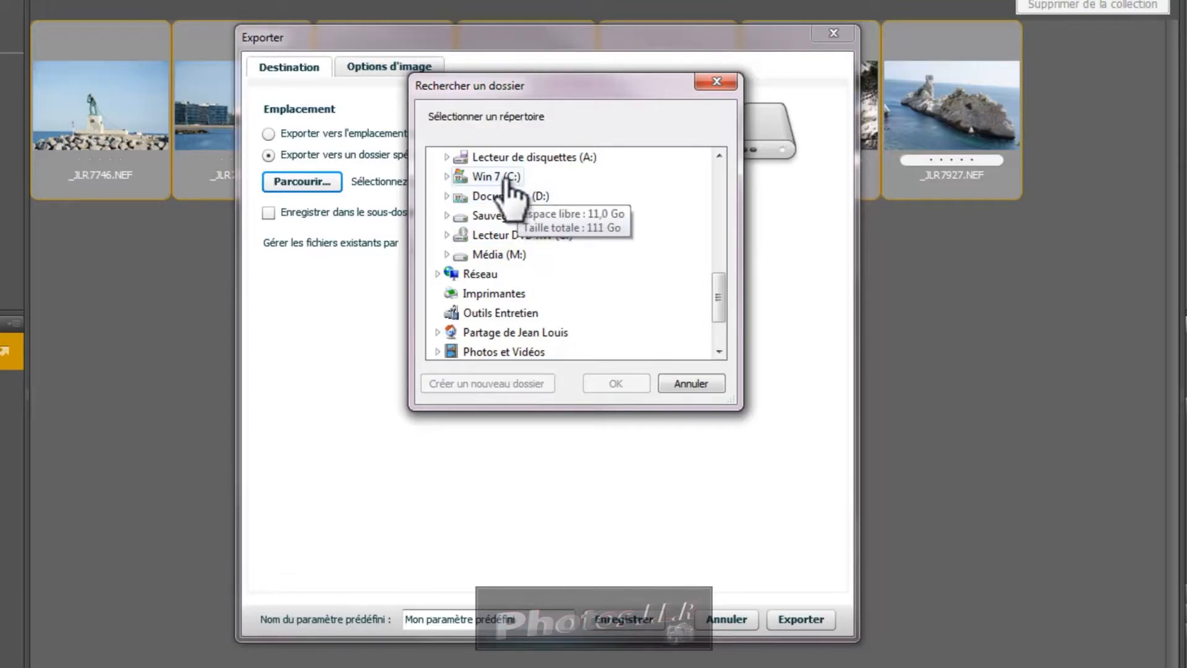
click(716, 82)
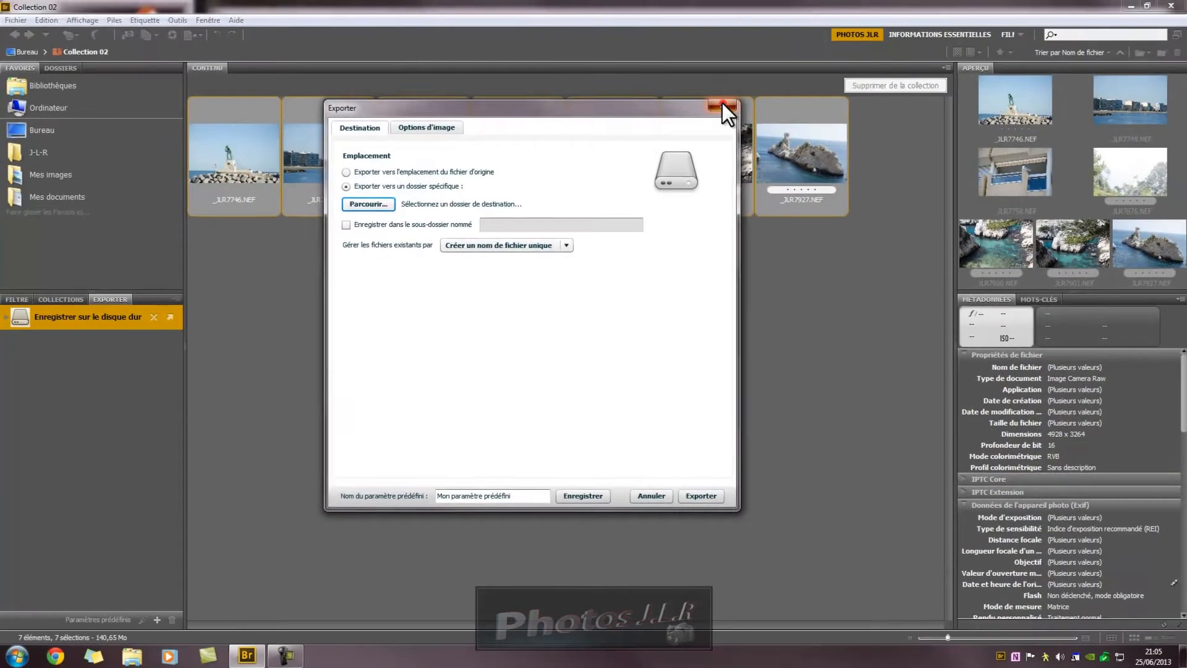
click(834, 35)
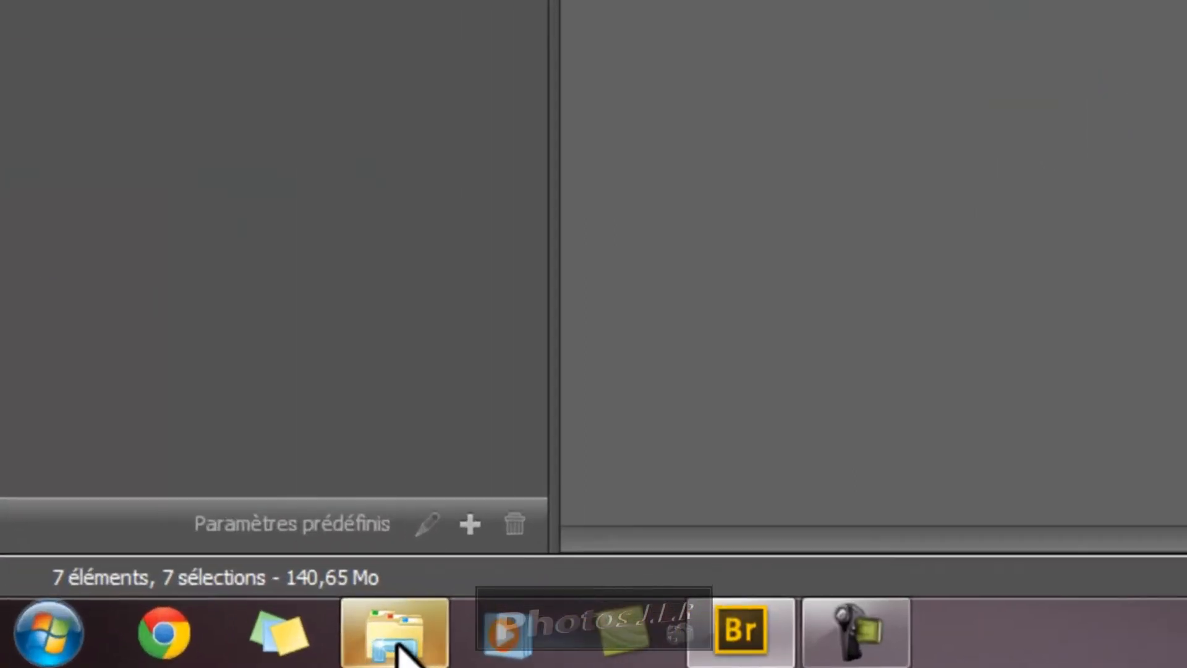
Step: Open the NIKON D7000 (E:) drive in Windows Explorer to check its contents, and close the window
mouse_move(134, 658)
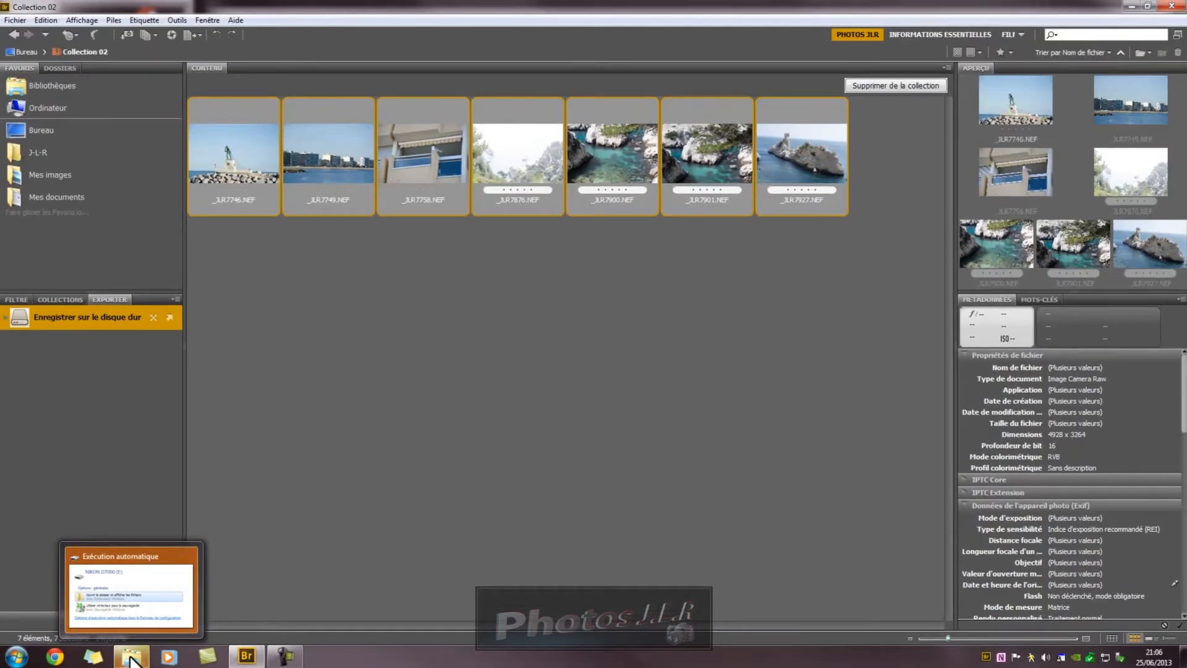
click(131, 657)
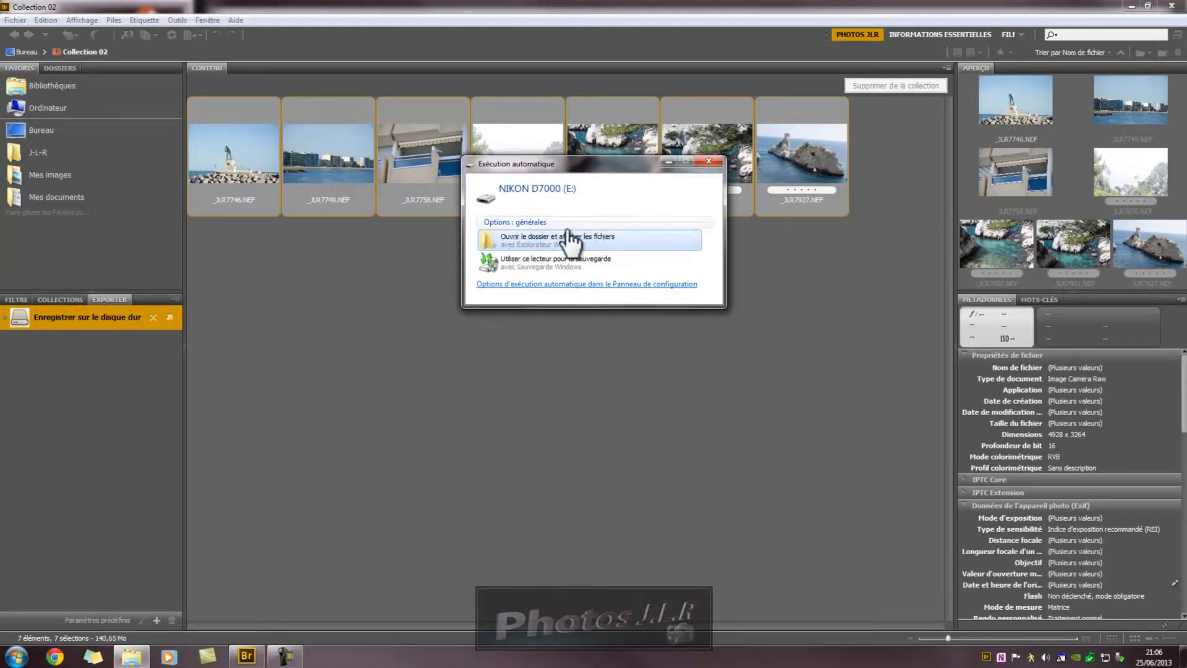
click(542, 235)
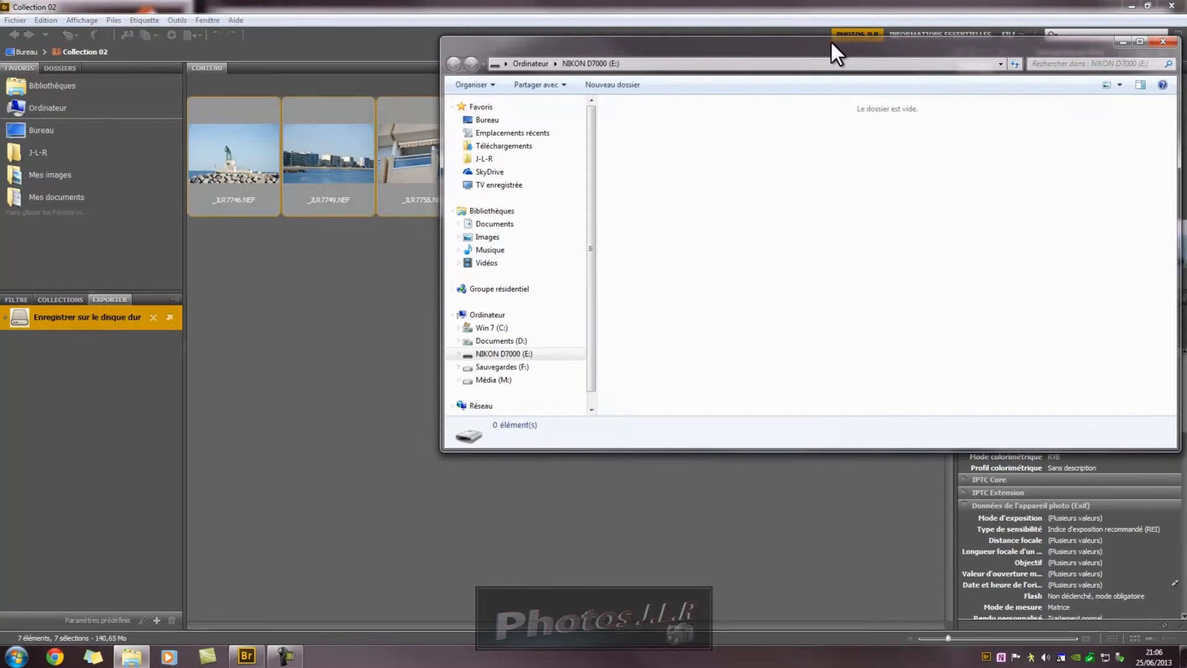
drag(831, 42, 546, 62)
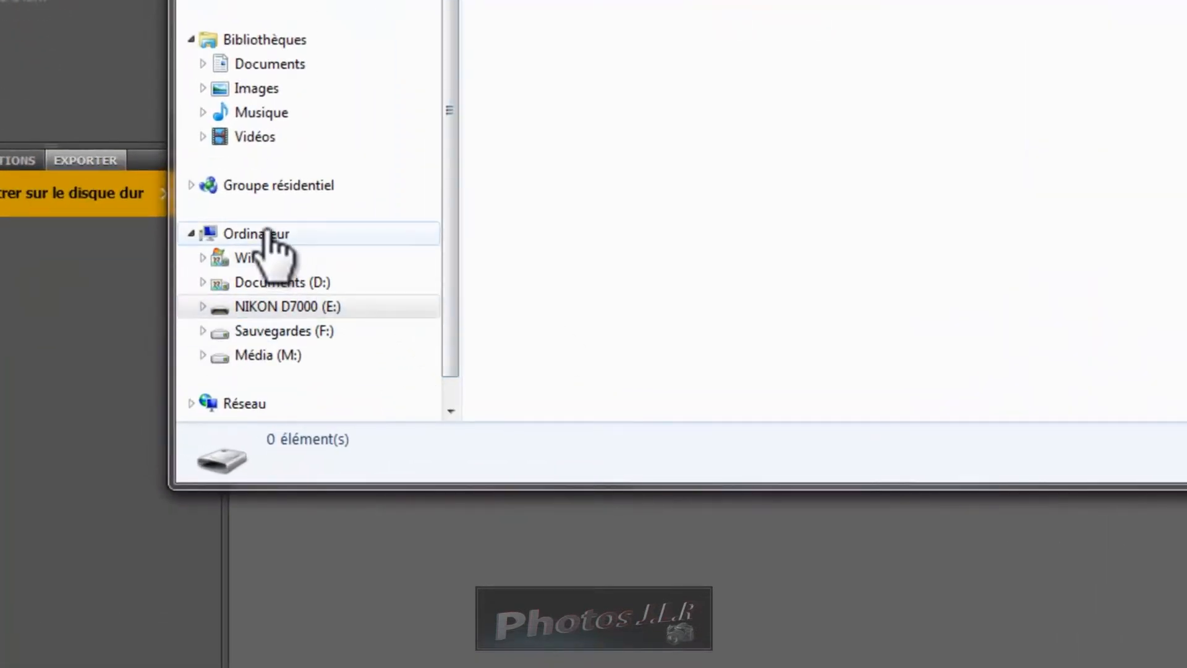
click(262, 306)
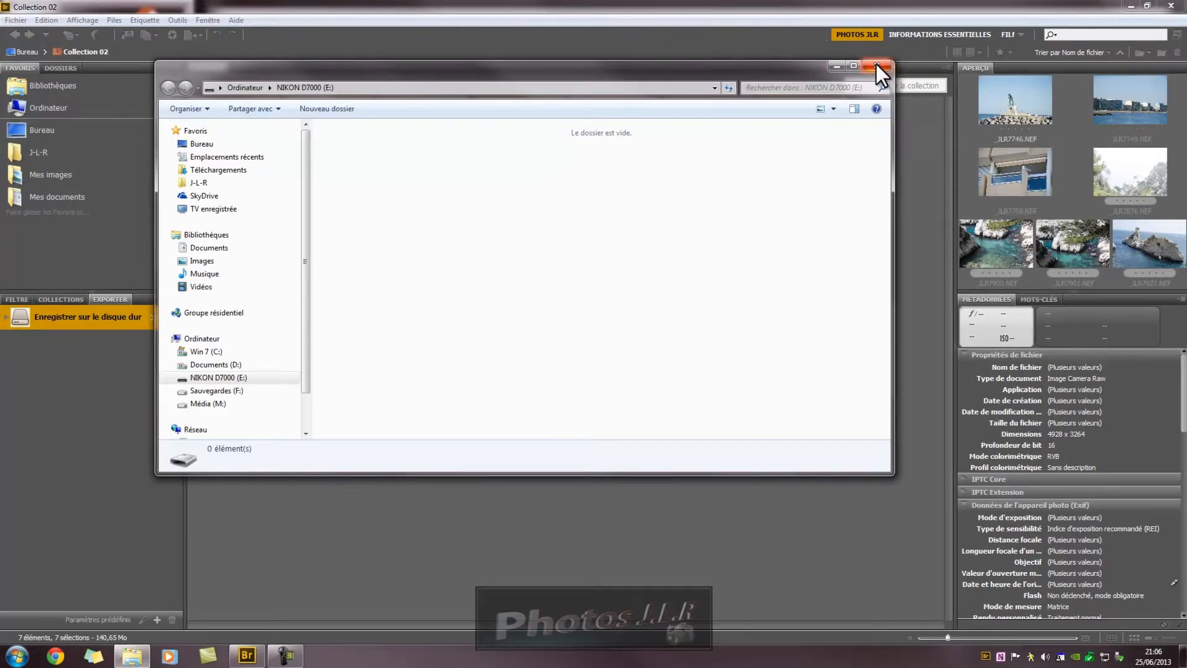
click(877, 64)
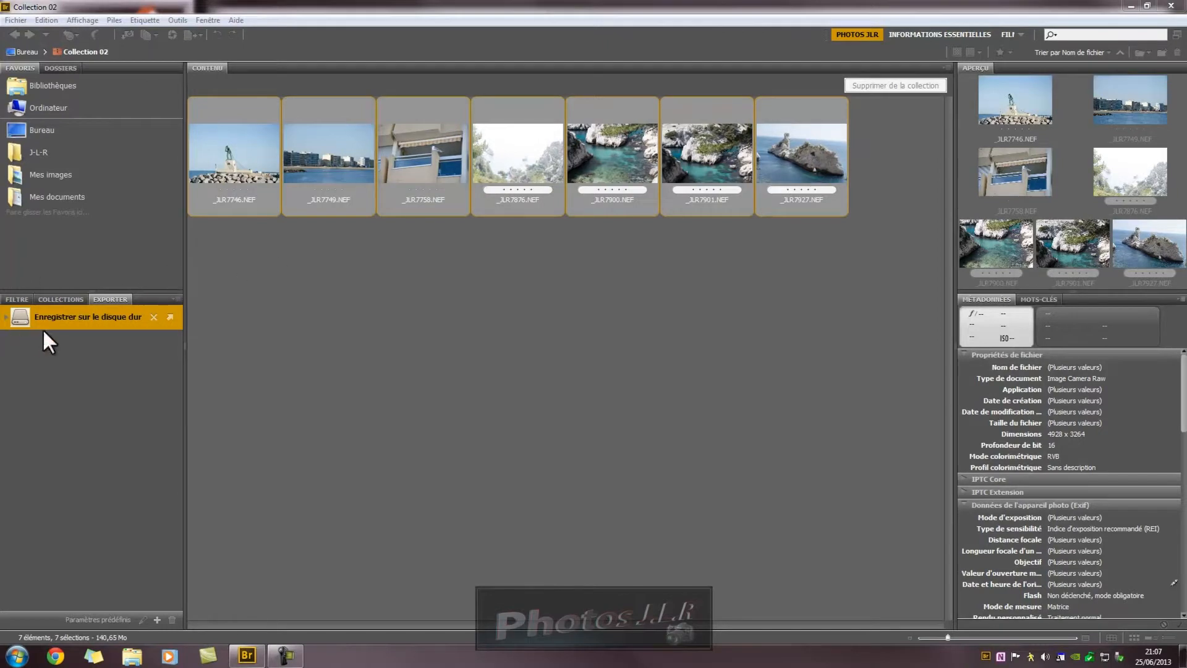
Step: Reopen the hard-disk export job's settings and create a destination folder named Export on the NIKON D7000 (E:) drive
click(169, 316)
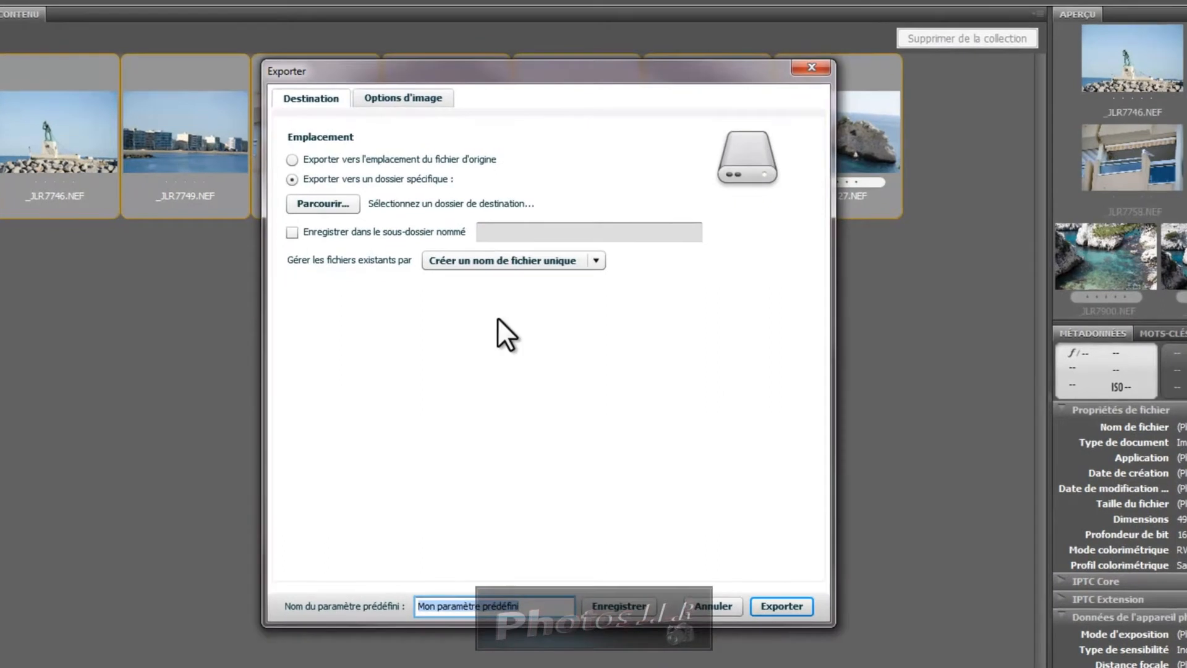
click(323, 203)
drag(682, 346, 690, 416)
click(435, 411)
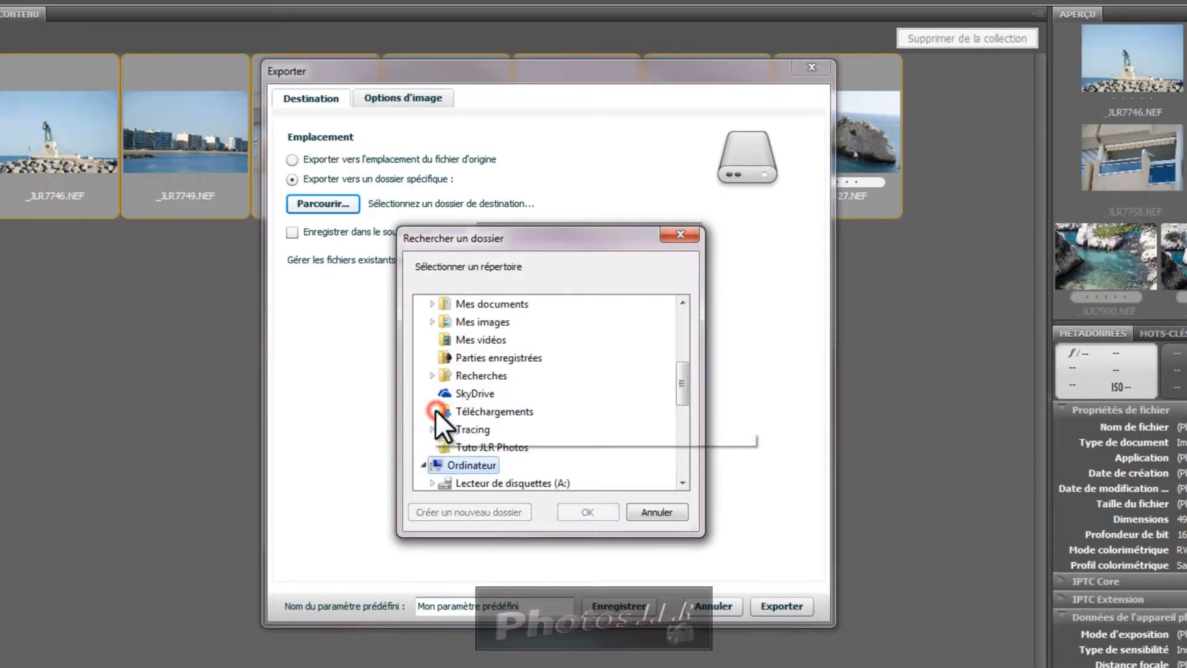
drag(682, 380, 687, 415)
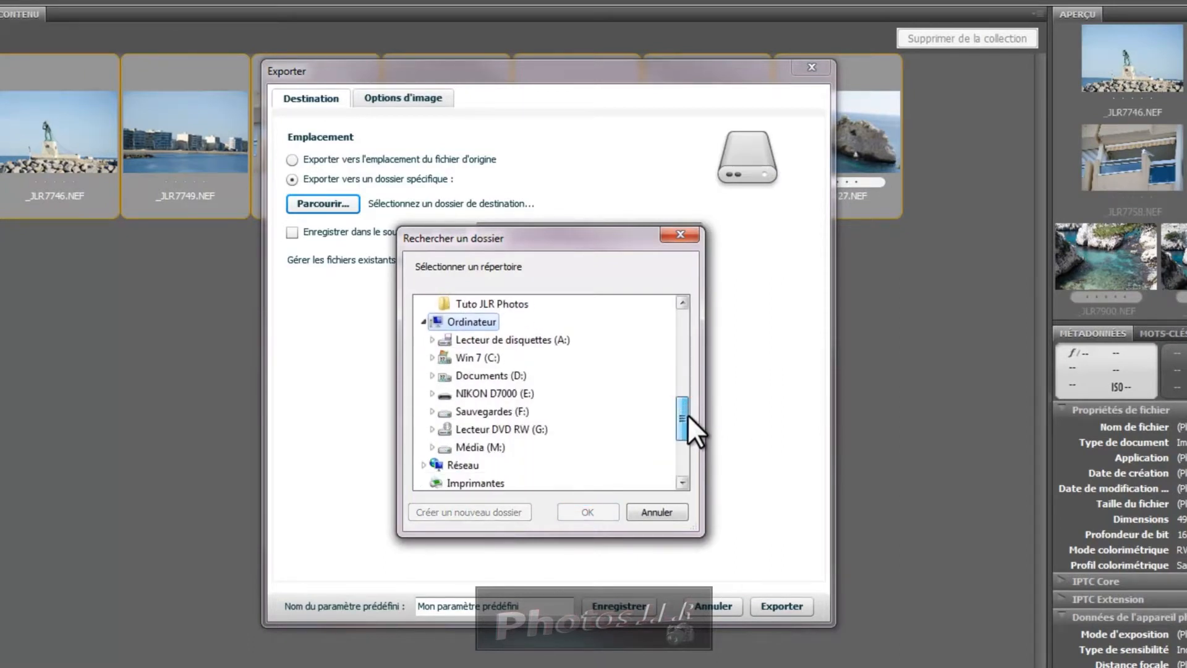
click(476, 396)
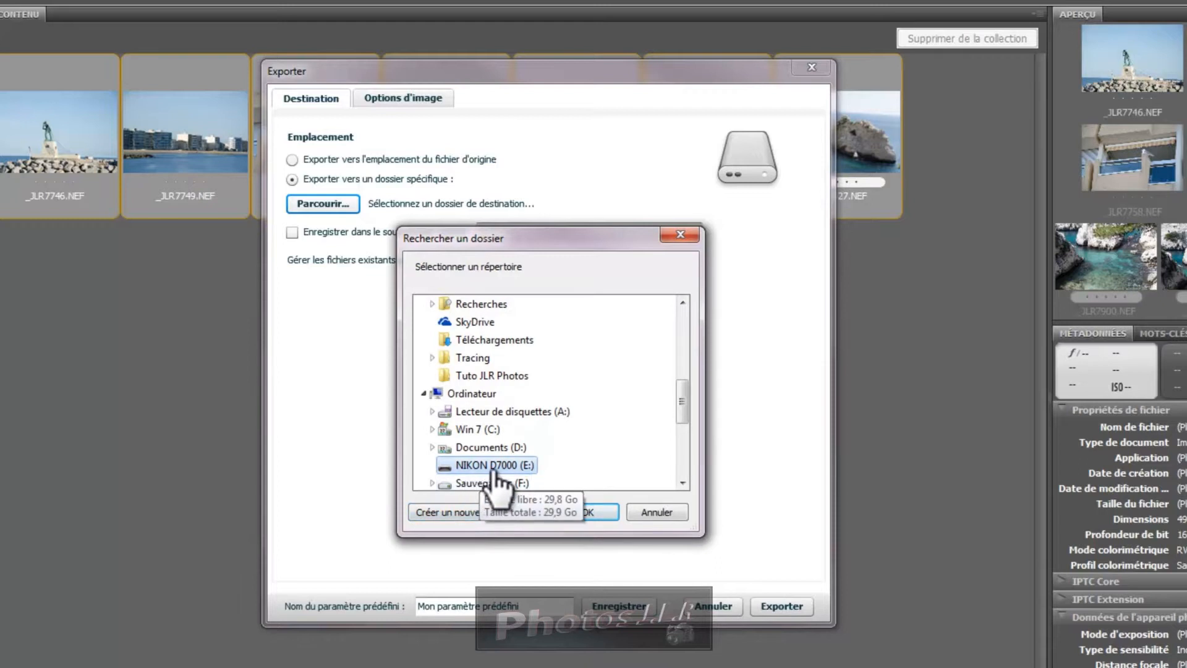
scroll(680, 413, down, 2)
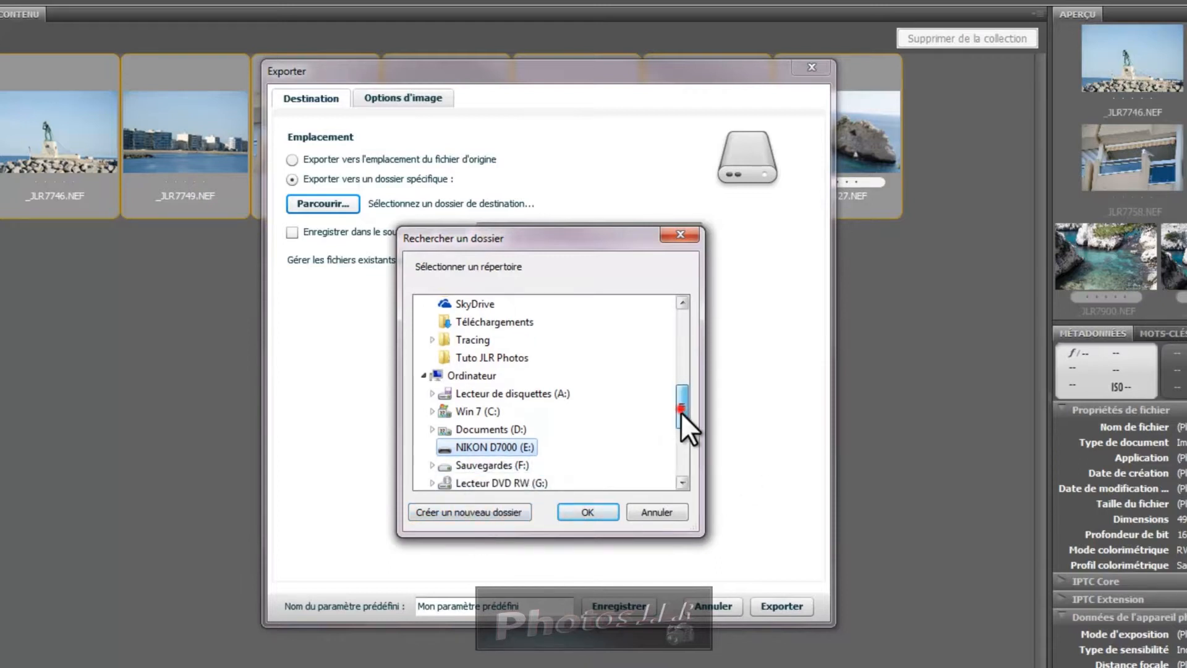
click(464, 517)
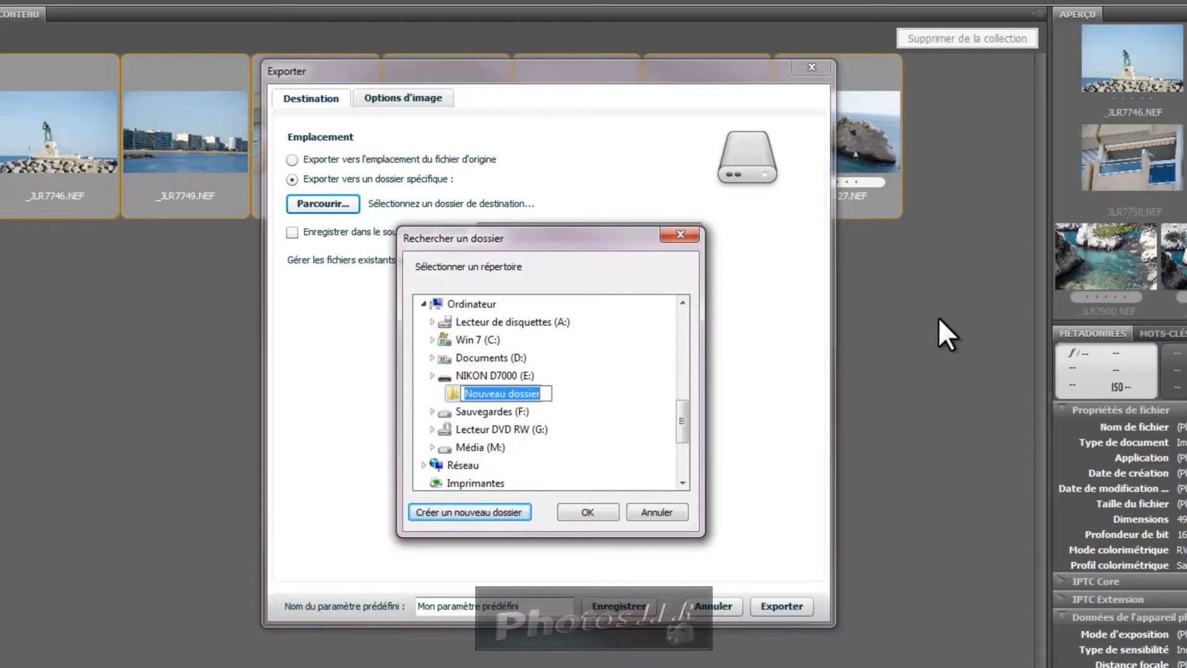
text(Export)
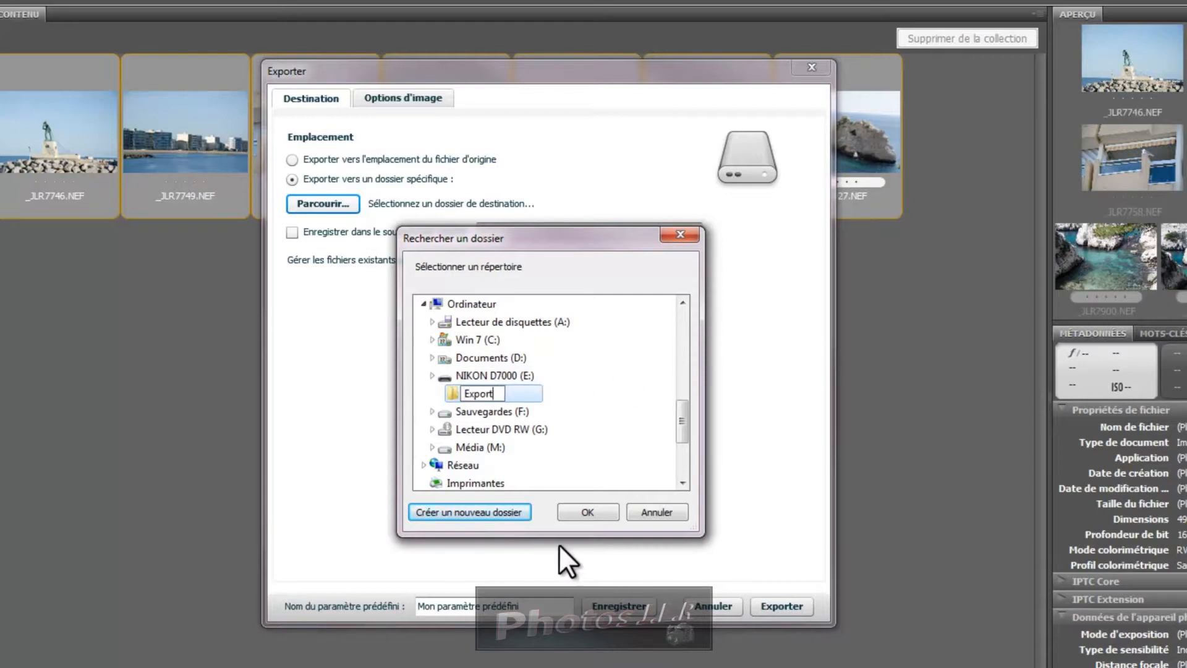
click(586, 511)
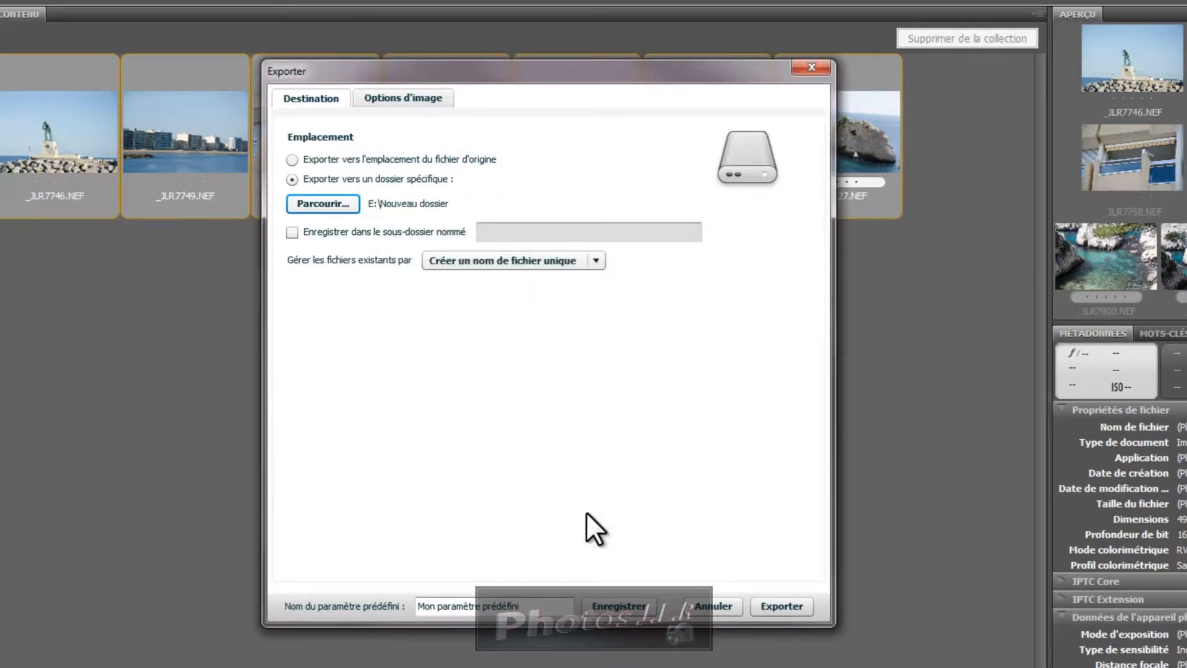
Step: Set the export destination to the Export folder on the NIKON D7000 (E:) drive
click(310, 204)
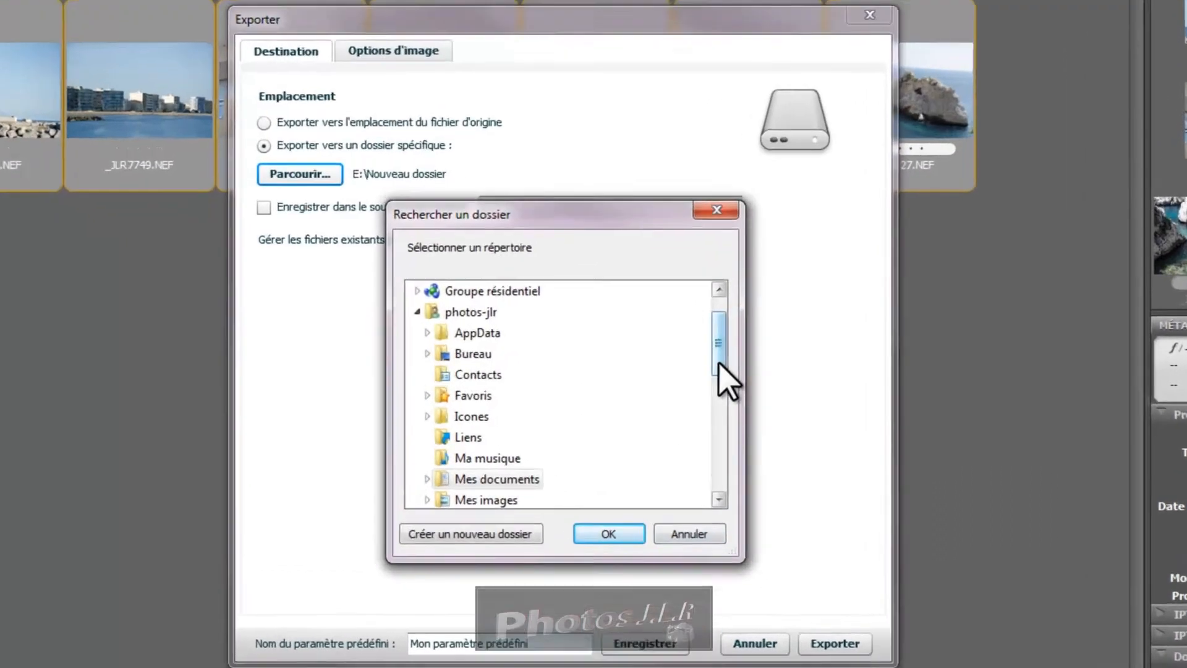
drag(679, 372, 685, 410)
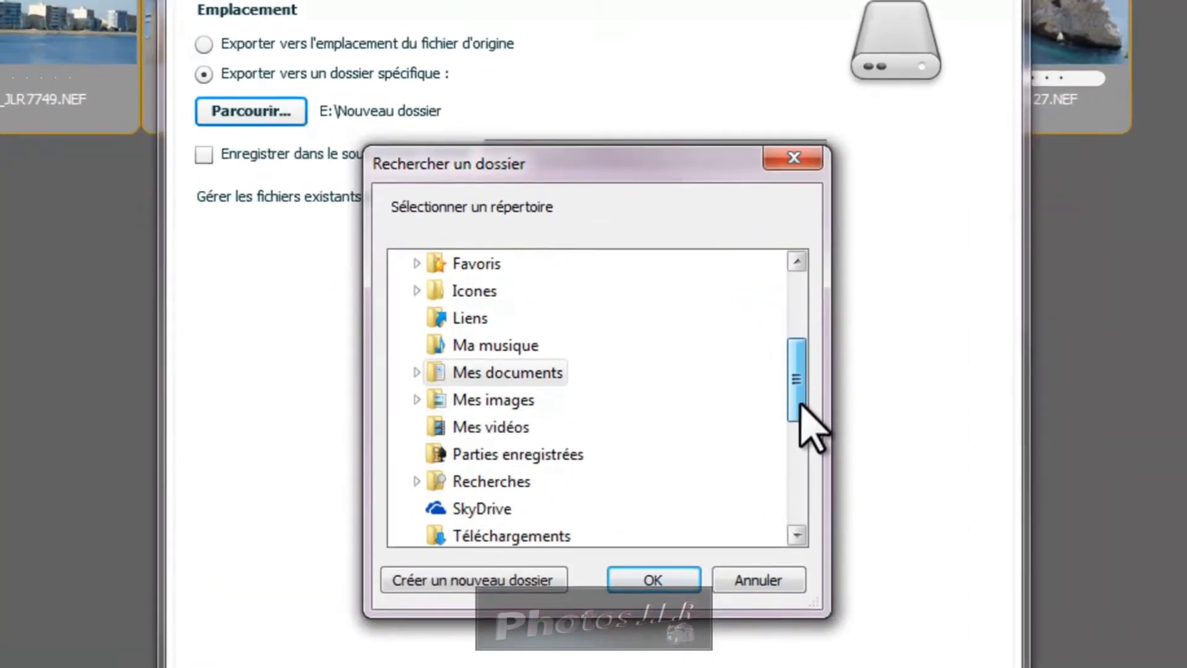
drag(800, 404, 801, 425)
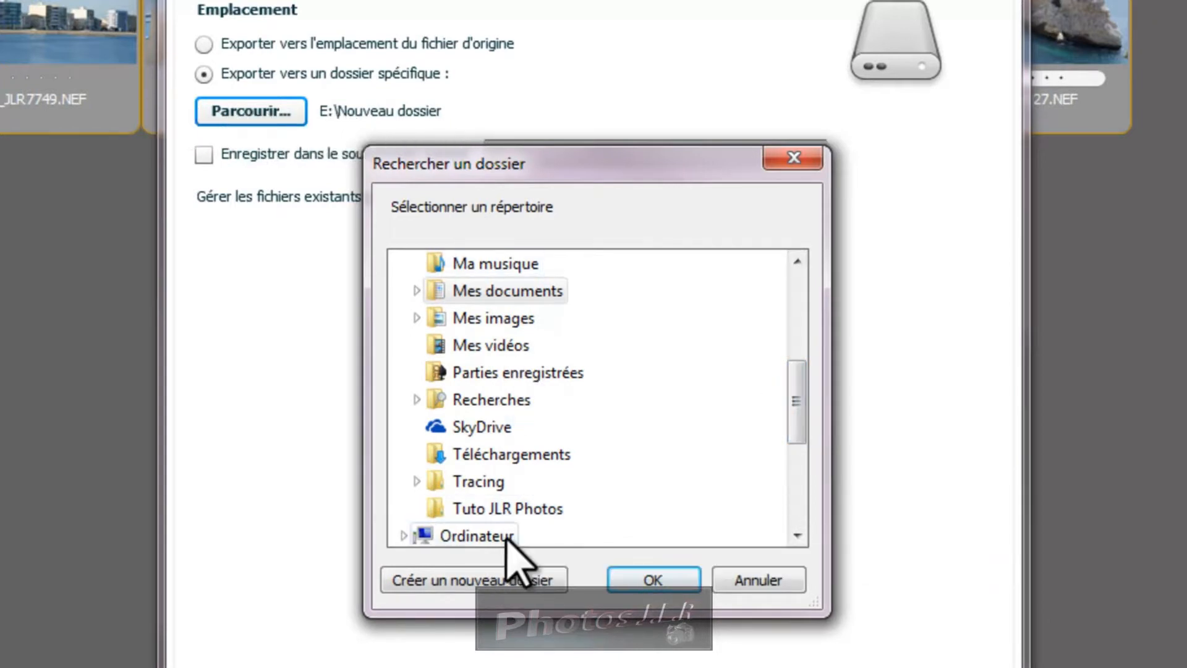
drag(794, 367, 682, 450)
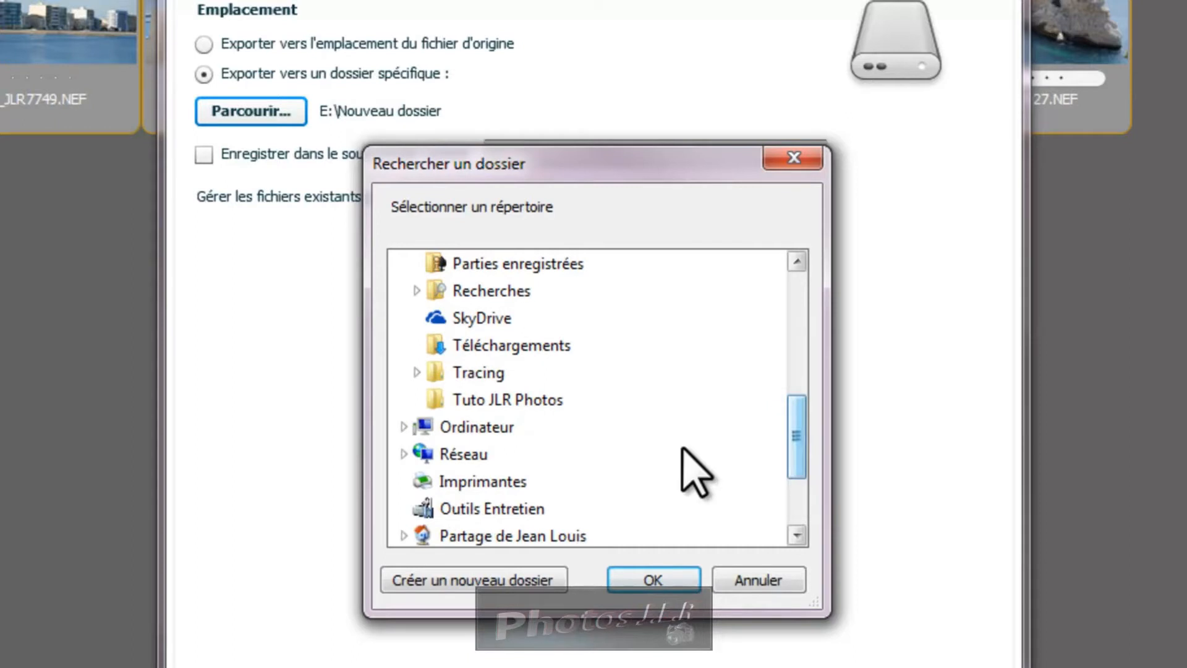
click(425, 427)
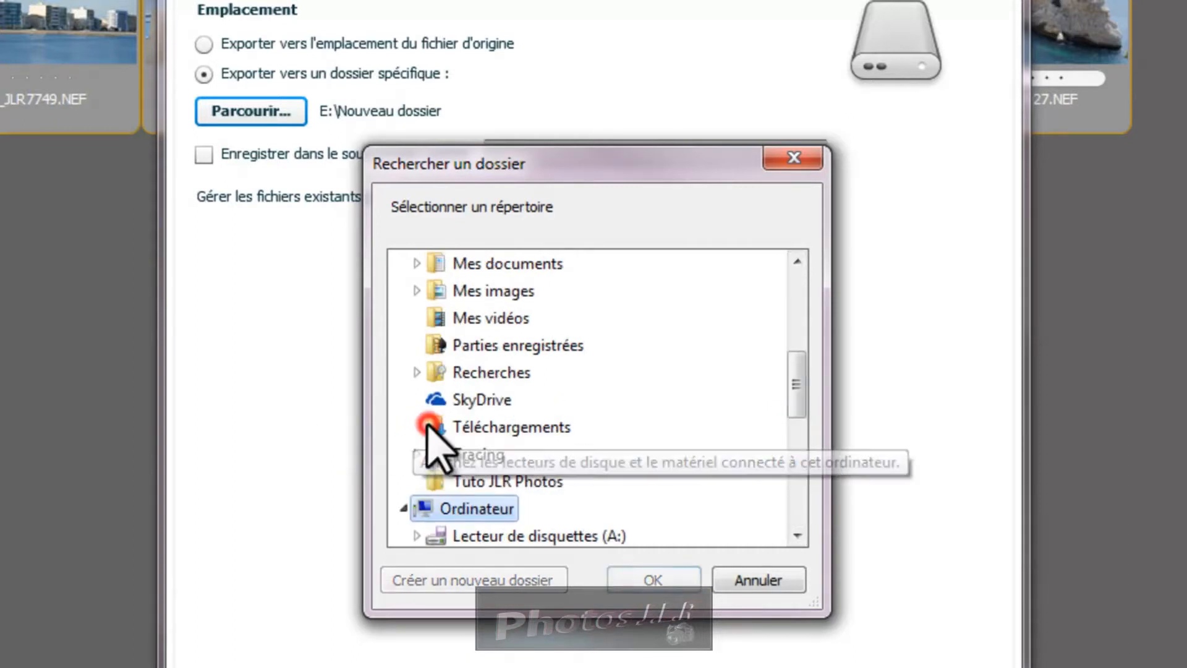
drag(797, 390, 798, 435)
click(435, 427)
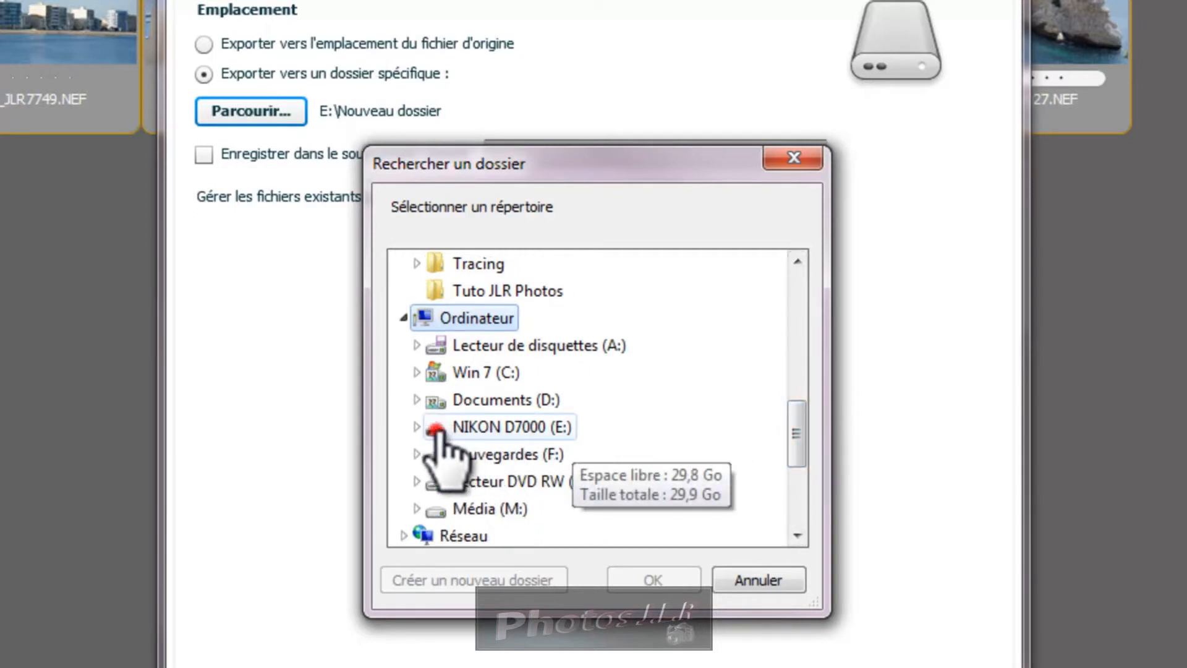
drag(797, 420, 798, 441)
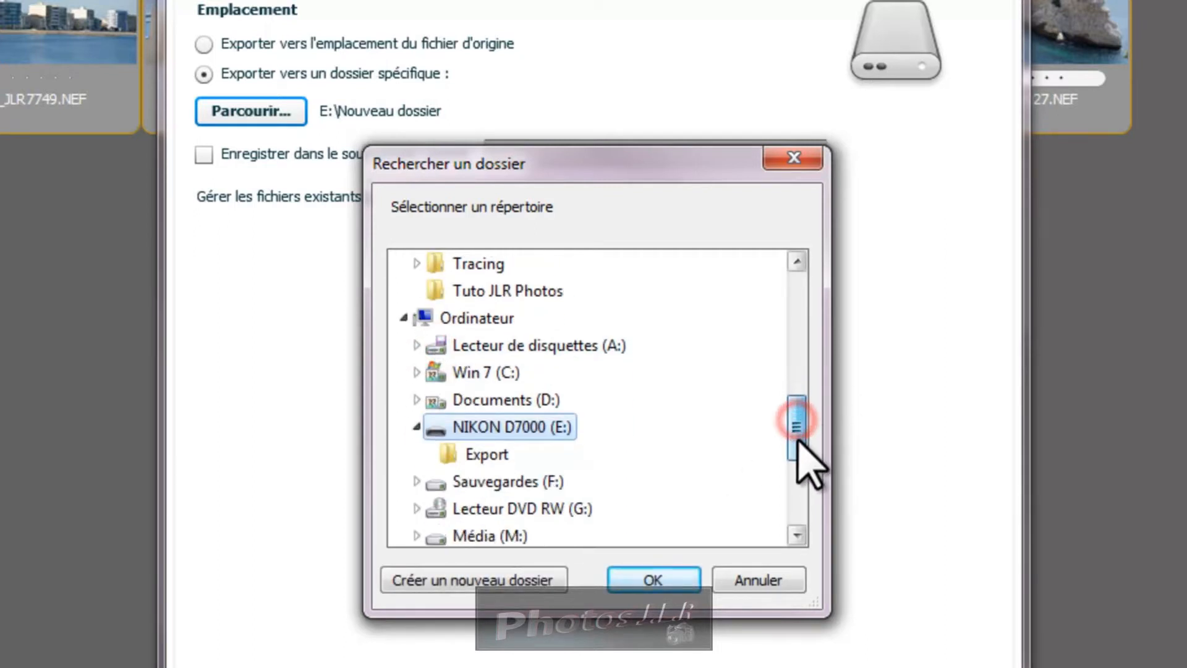
click(467, 455)
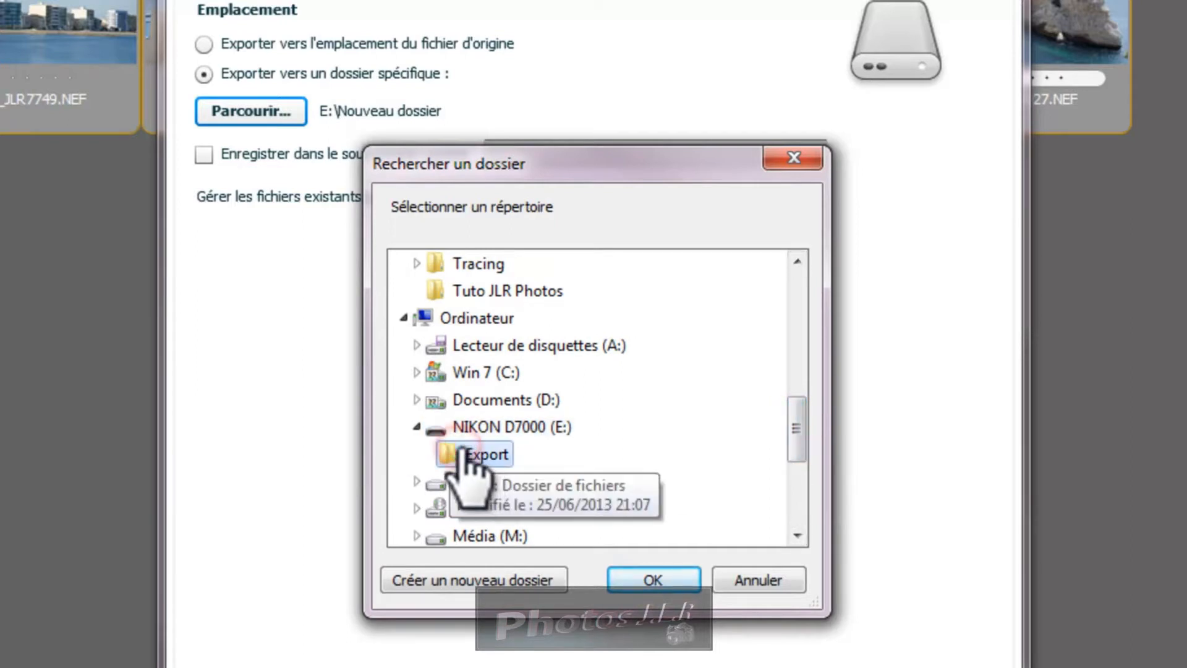
click(648, 582)
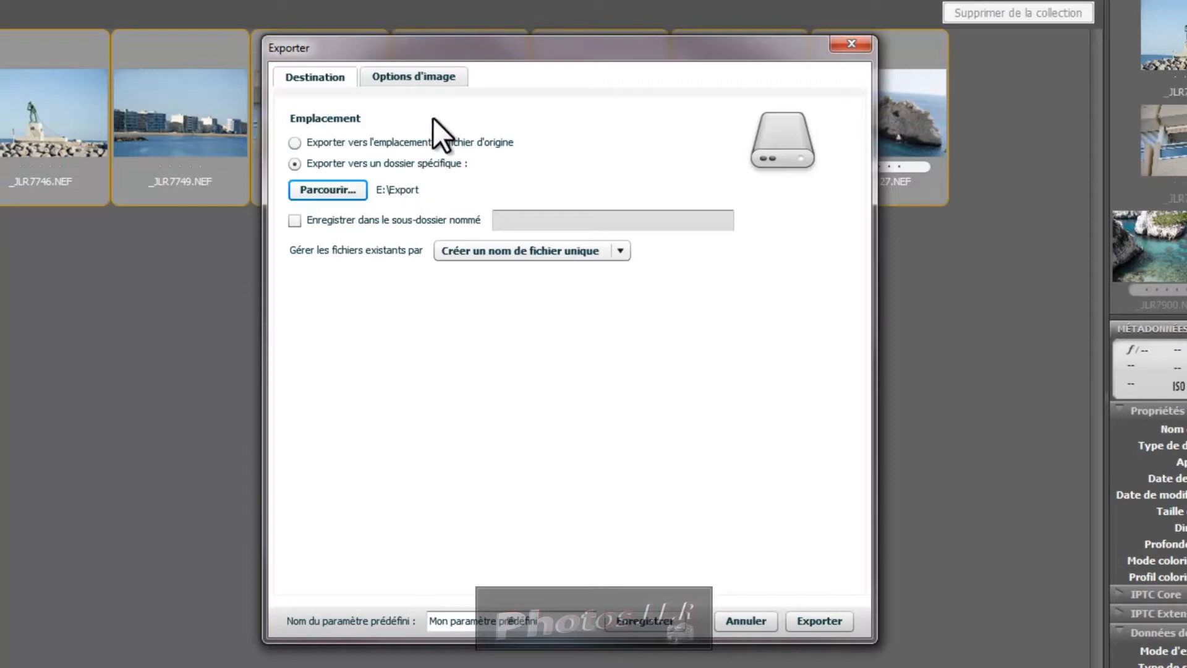
Step: Set the exported image quality to 12 (Maximiser) and enable applying the metadata template
click(424, 75)
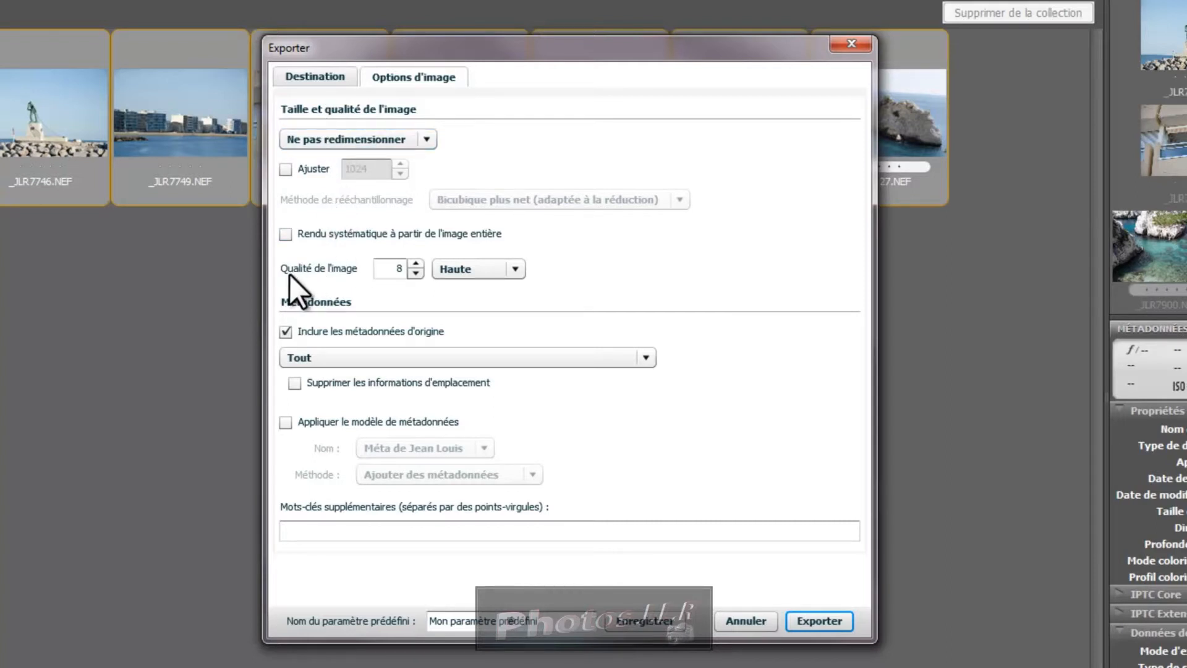
click(415, 271)
click(414, 266)
click(414, 264)
click(414, 265)
click(414, 265)
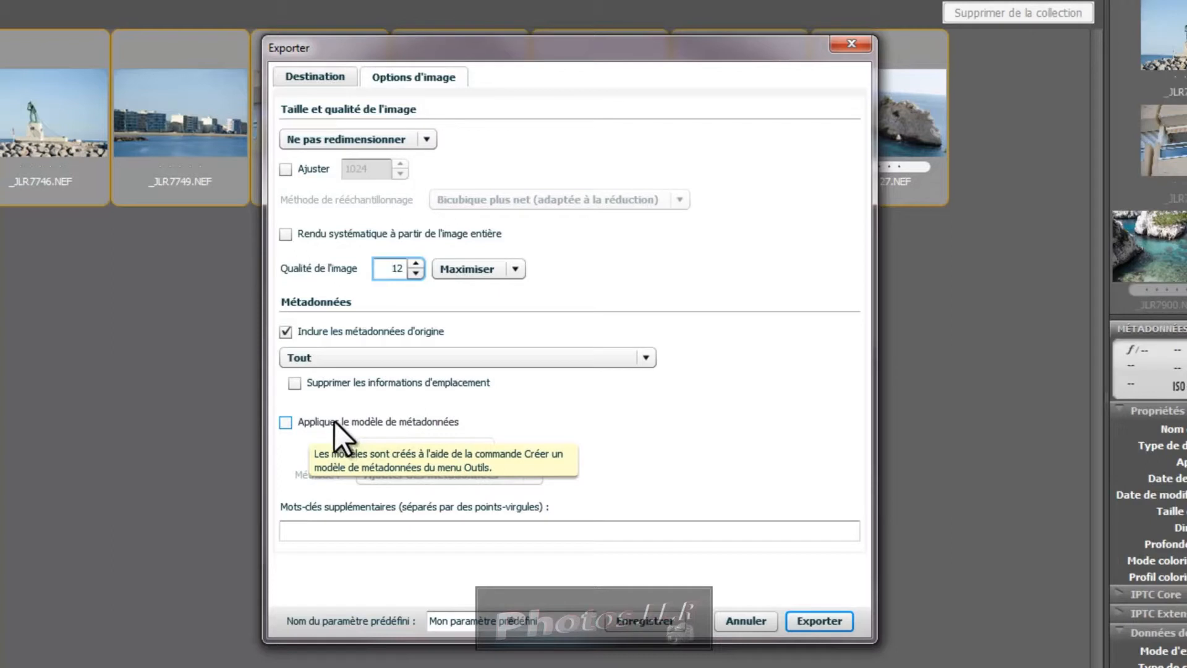
click(285, 422)
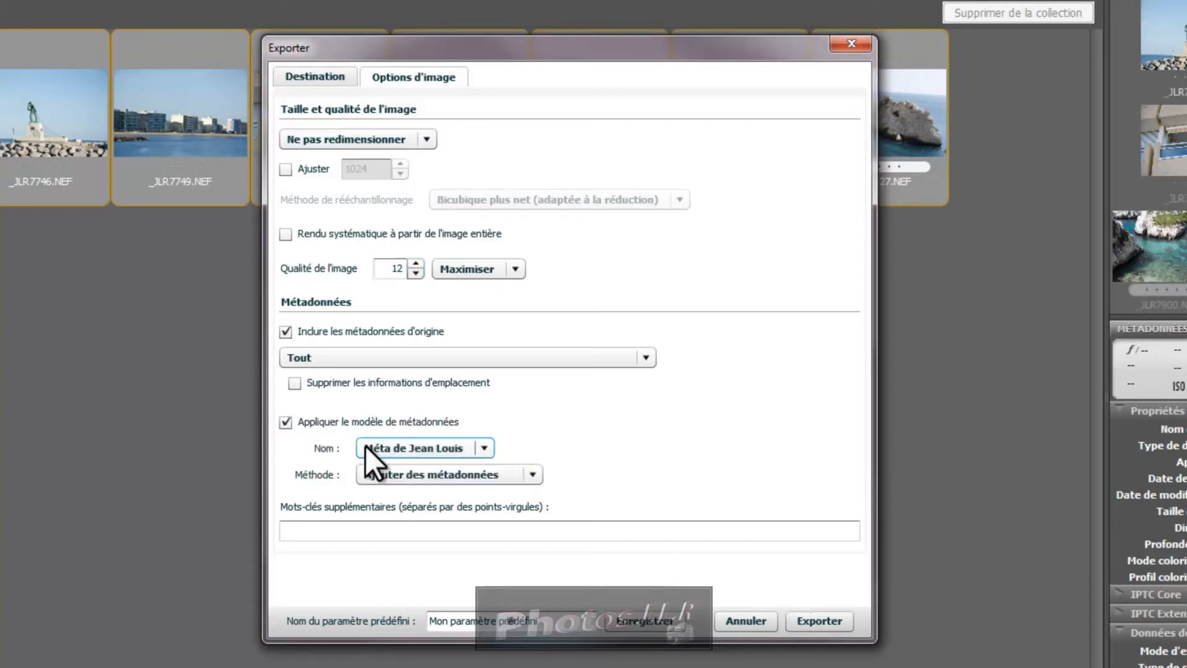
Step: Choose the Nouveau JLR metadata template and set its method to Remplacer les métadonnées
click(484, 449)
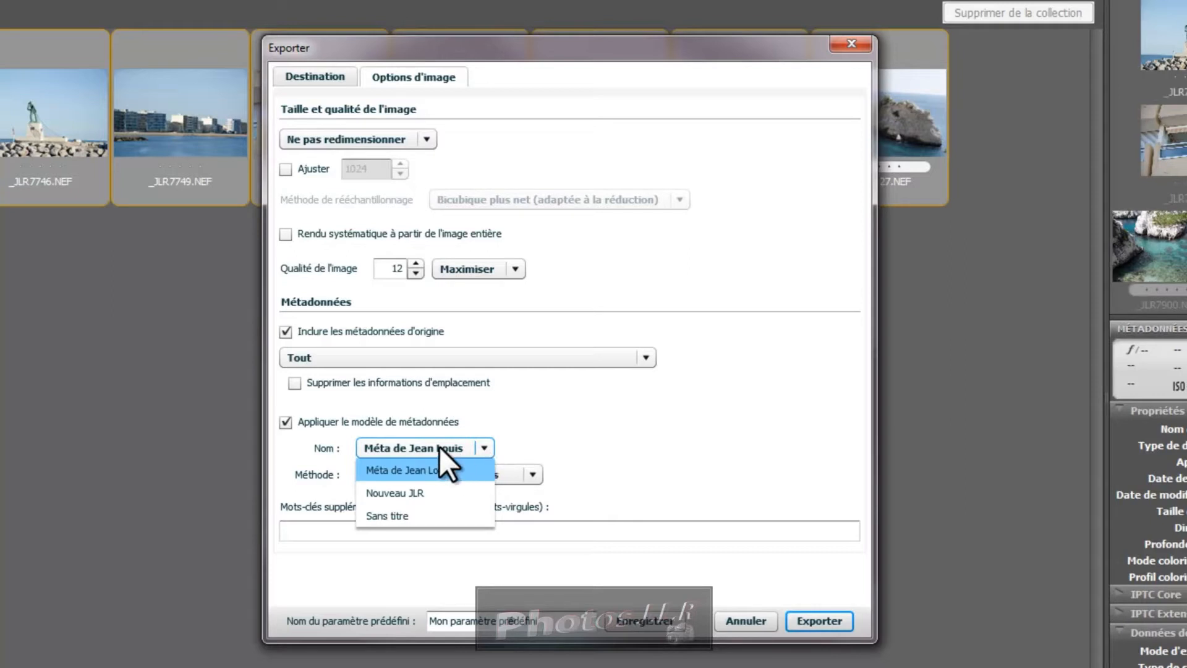
click(384, 494)
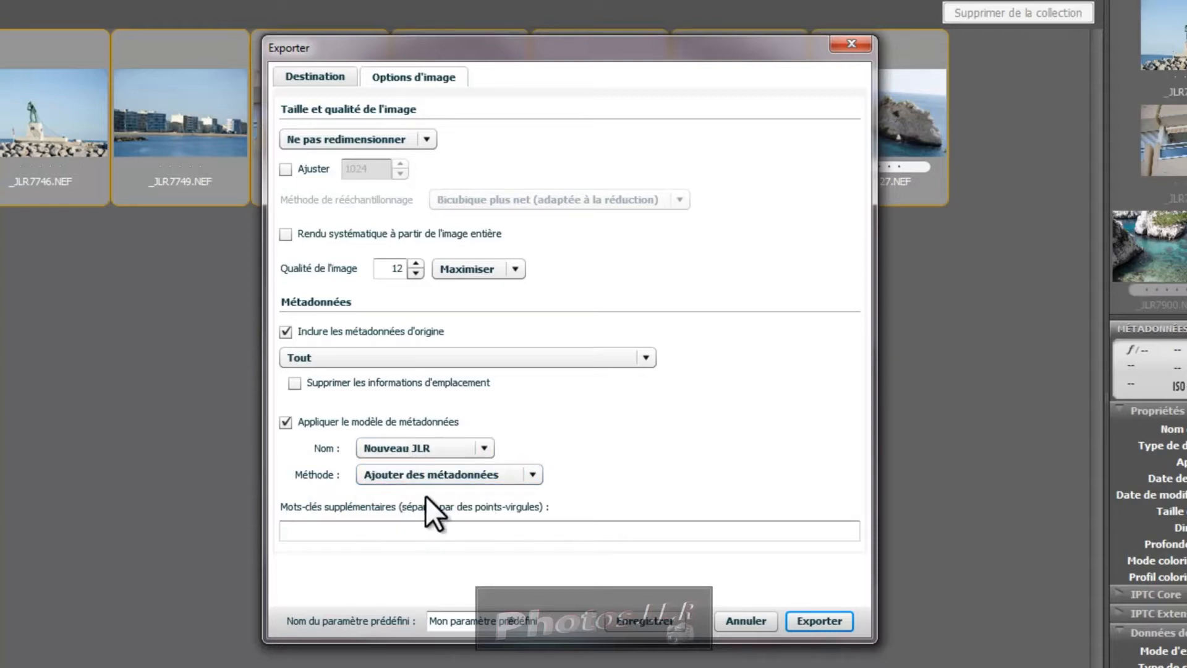
click(530, 473)
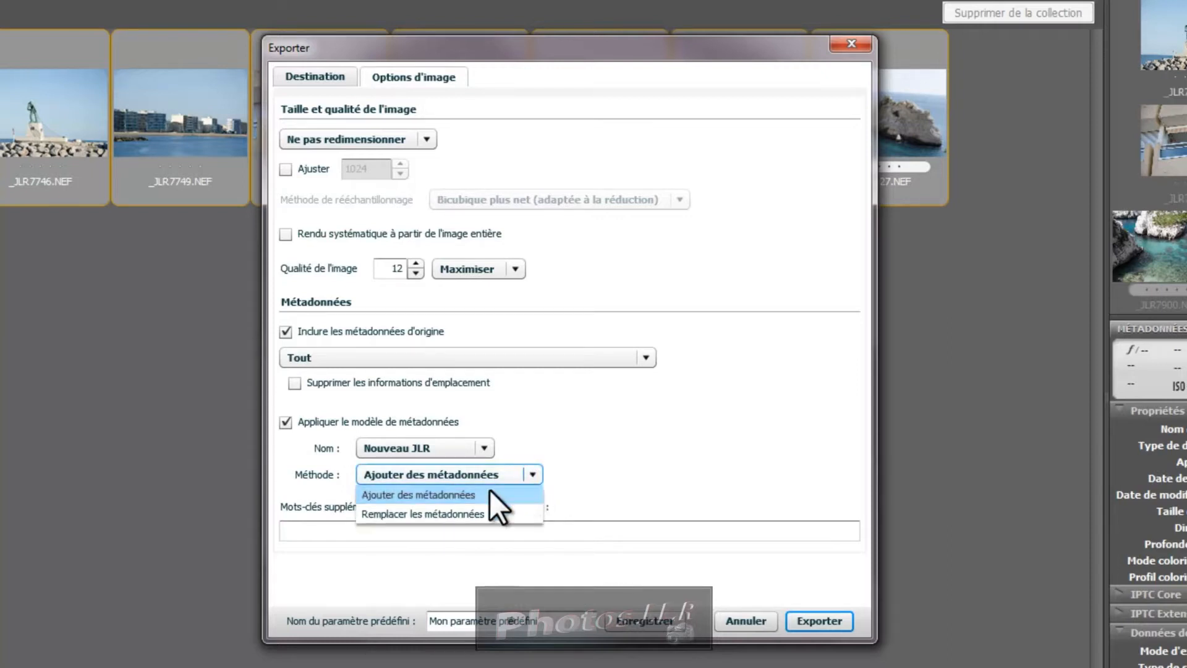
click(422, 513)
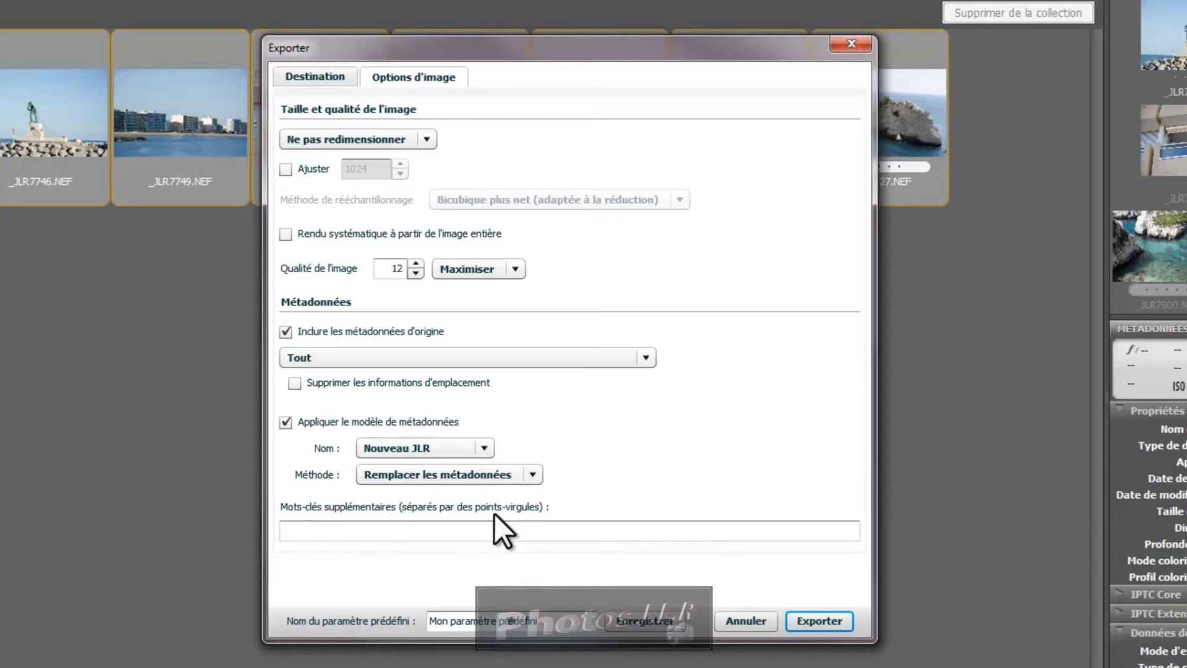
Step: Add the supplementary keyword Export JLR, check the destination settings, and run the export
click(290, 528)
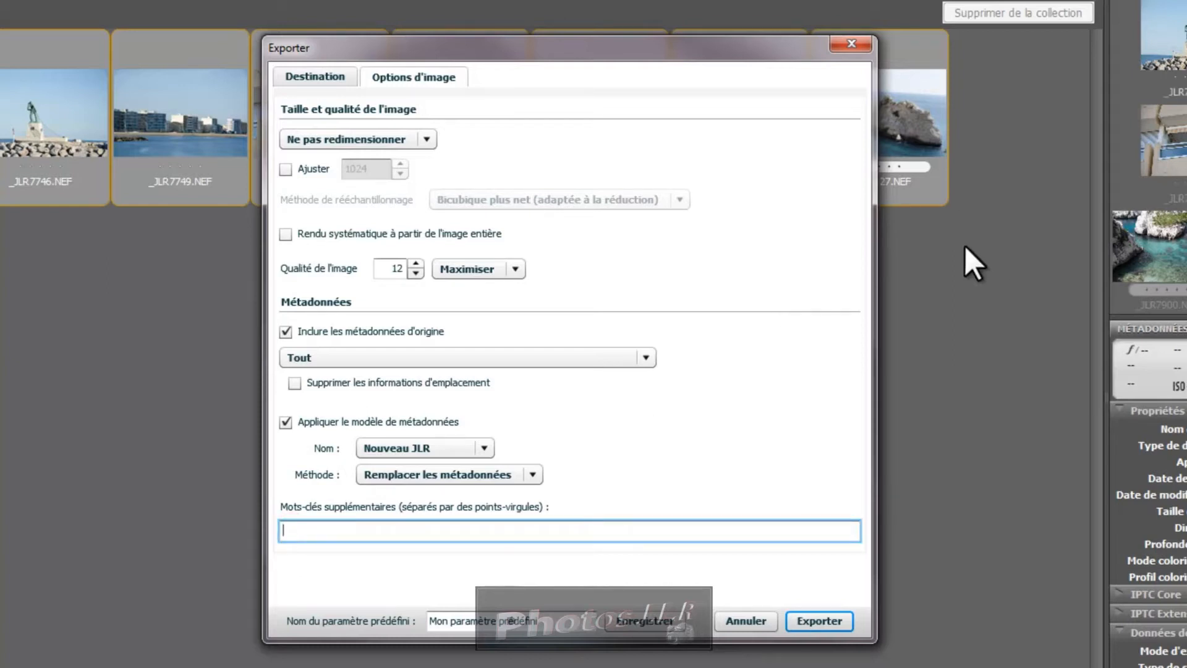
text(Export JLR)
click(823, 622)
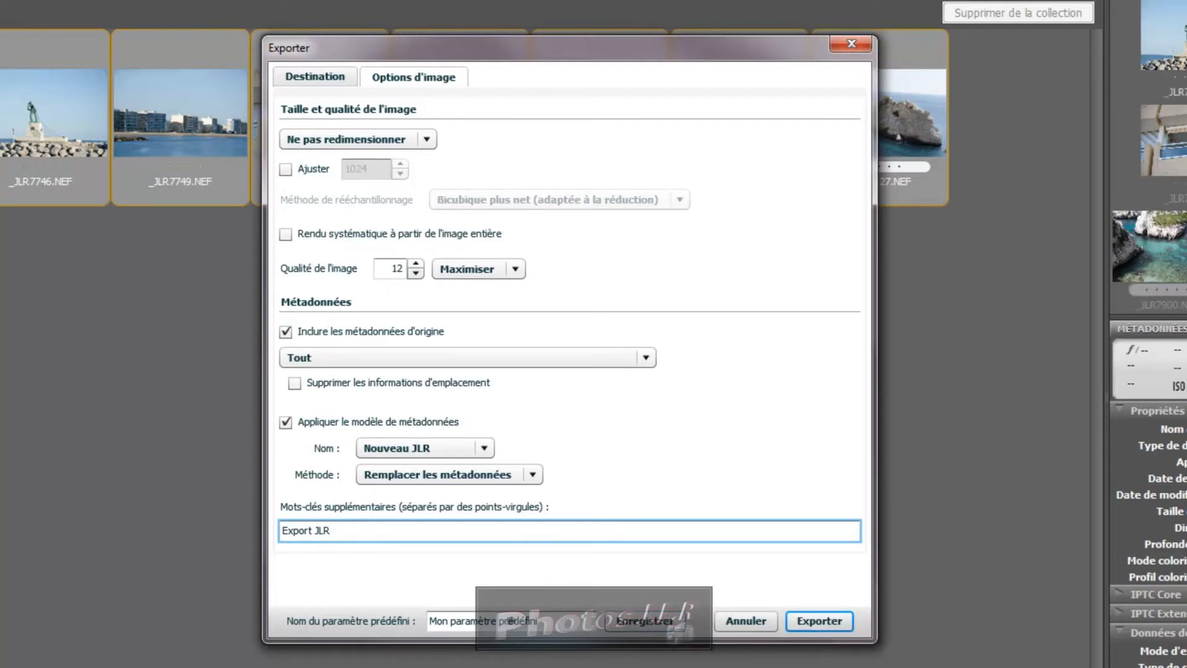
click(318, 76)
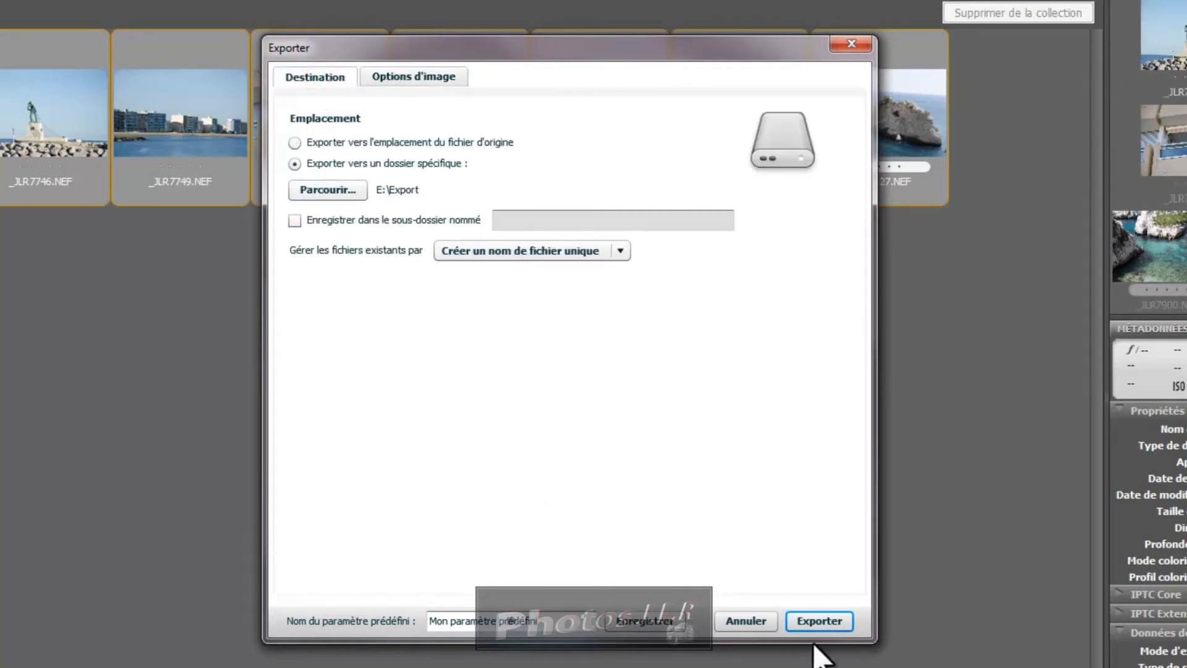
click(821, 623)
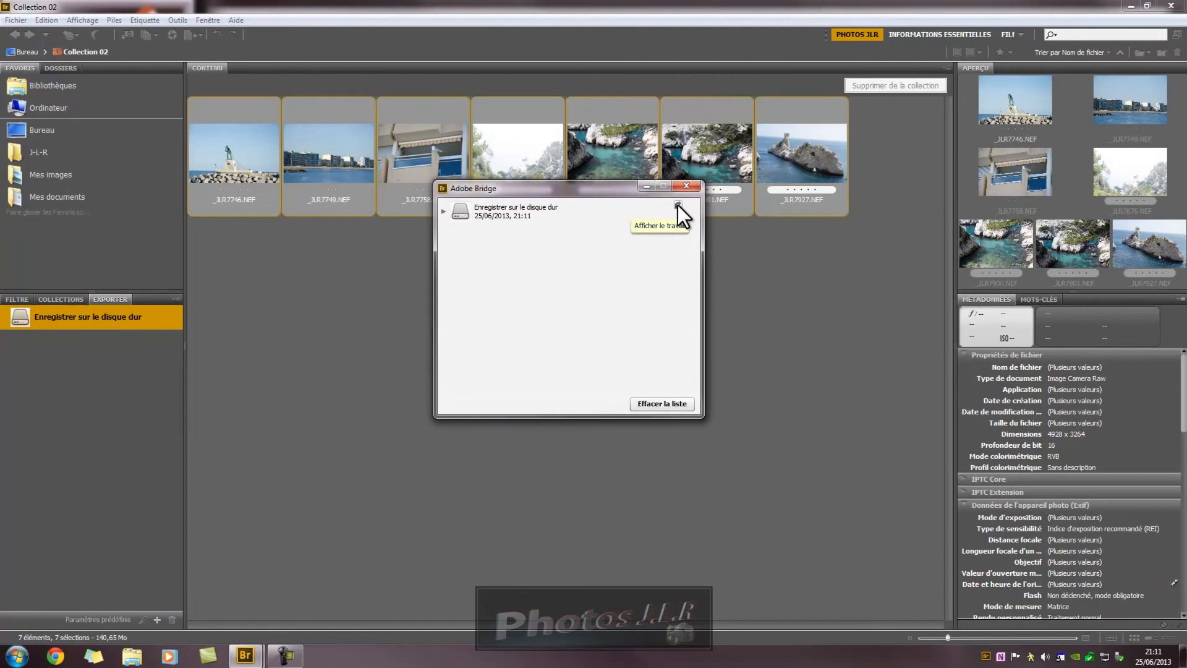
Step: Show the exported files in their destination folder and examine the IPTC Core metadata of _JLR7746.jpg
click(678, 205)
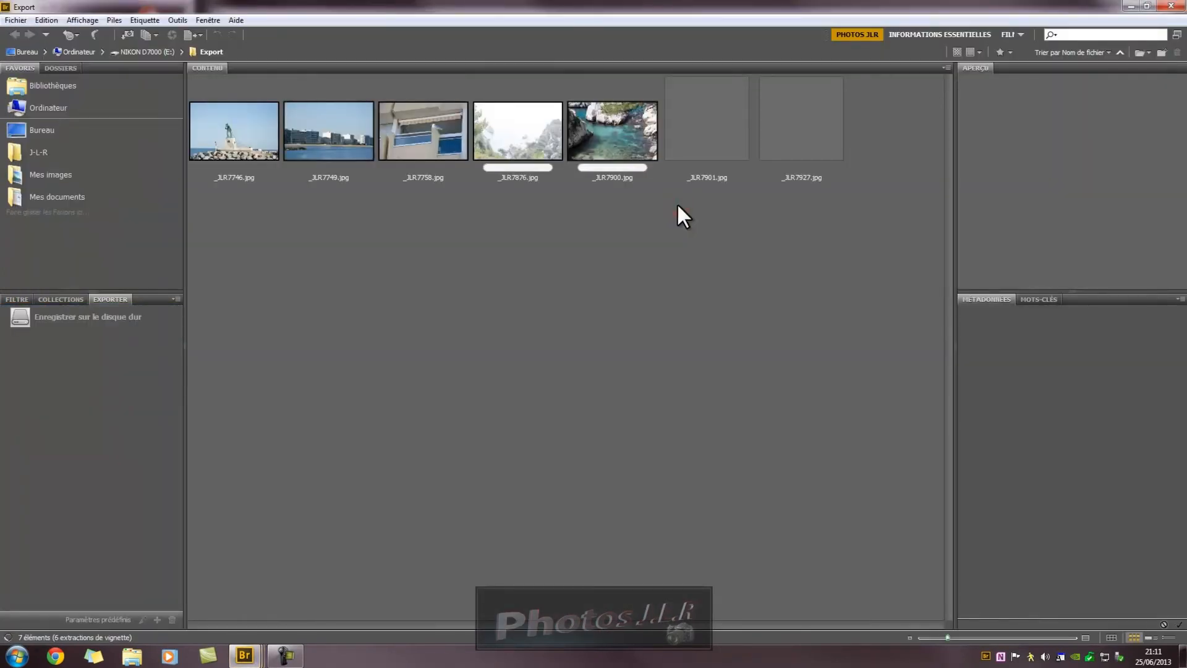
click(247, 120)
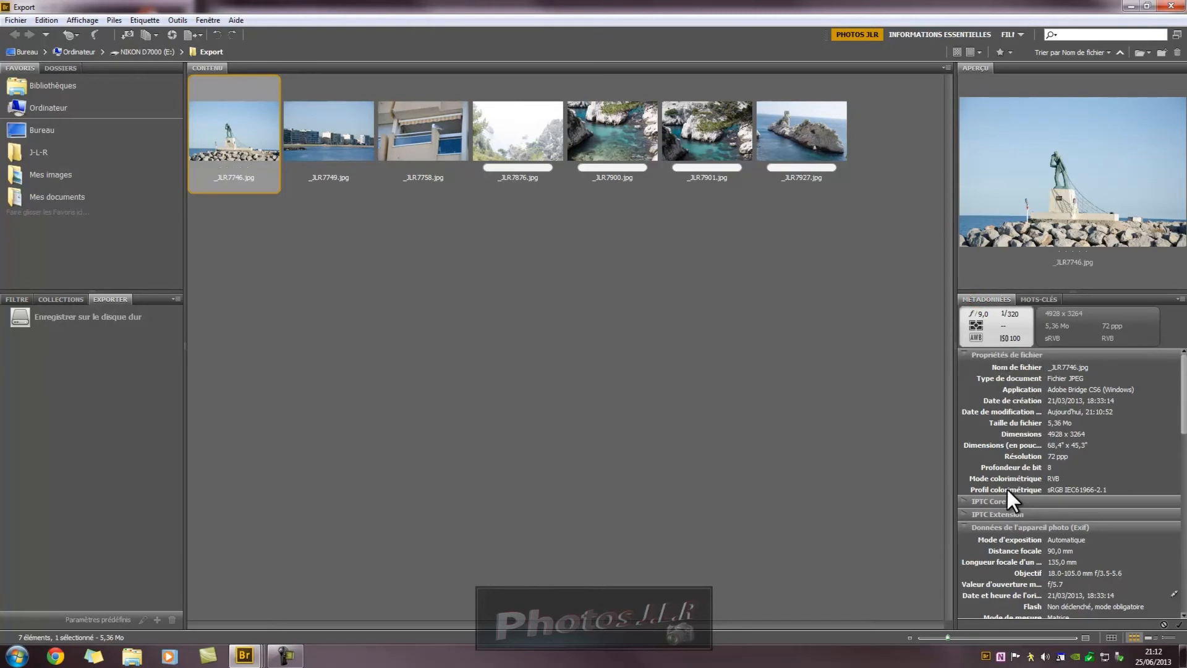
click(964, 355)
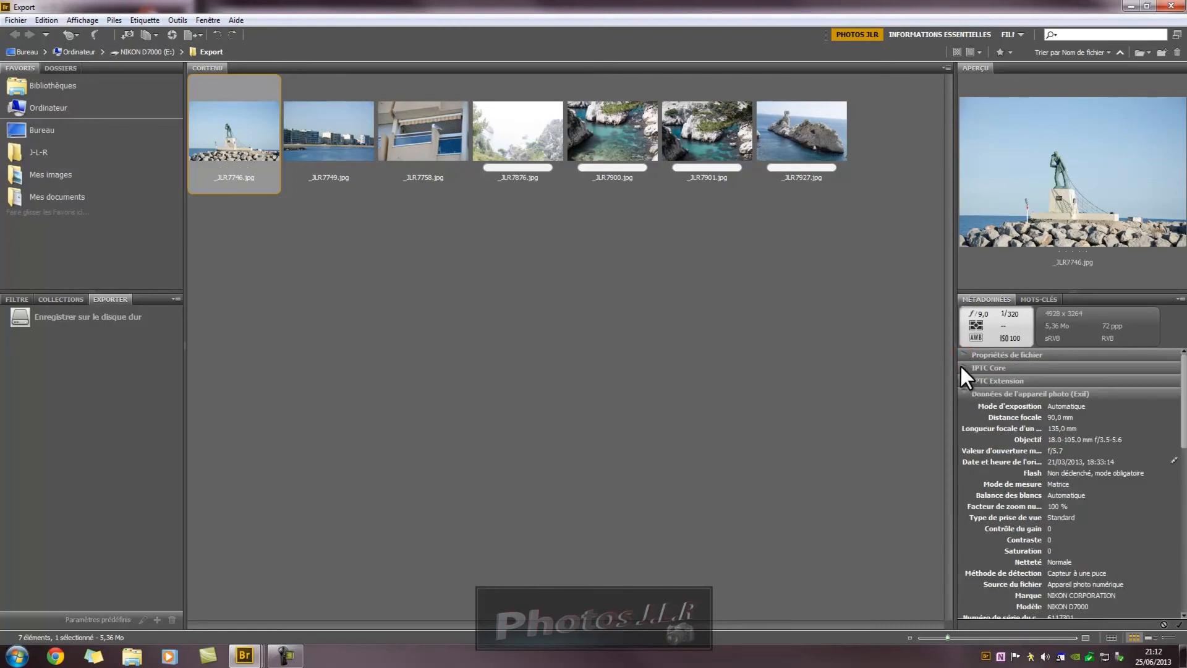
click(963, 367)
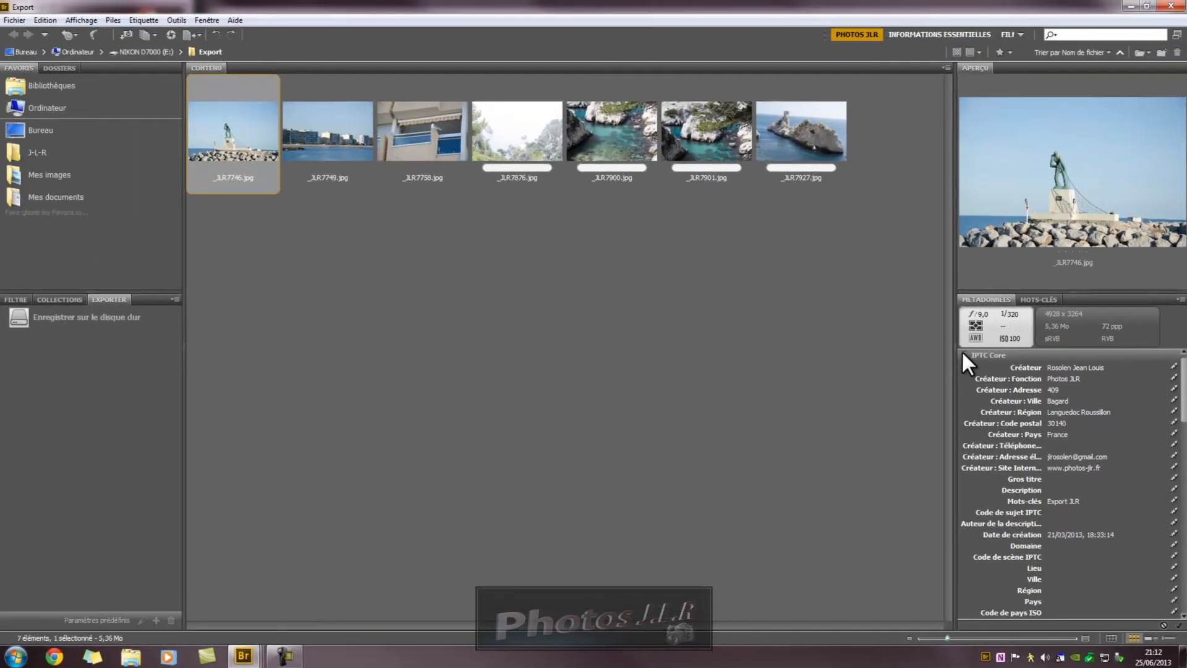
click(944, 327)
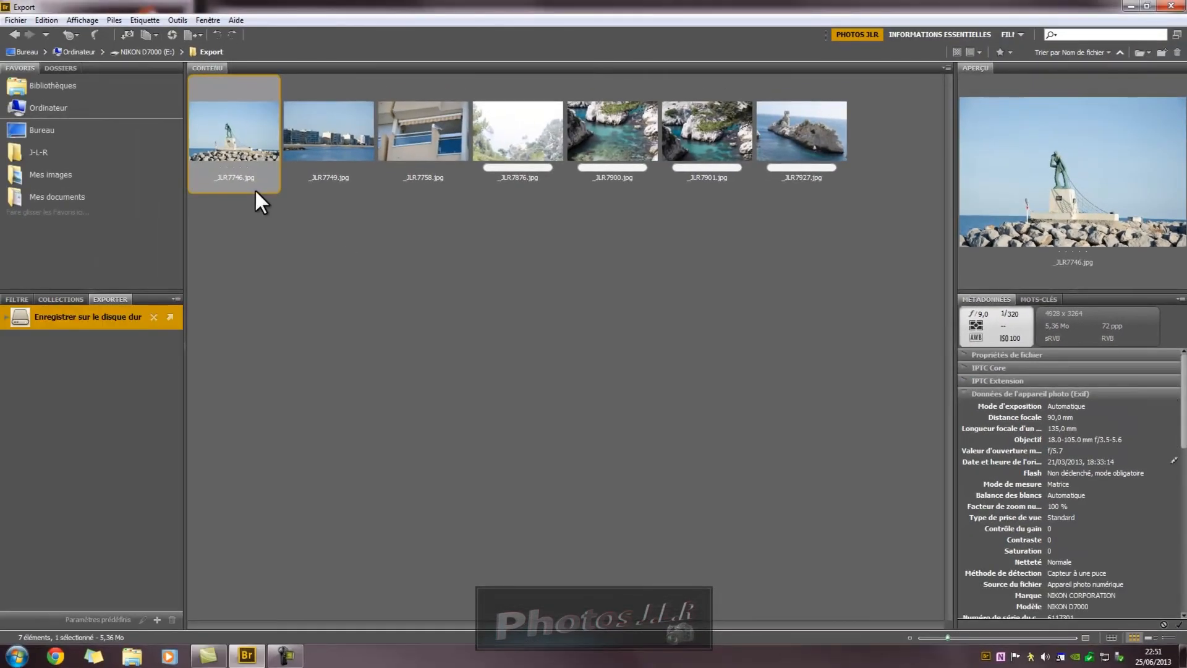
click(1045, 298)
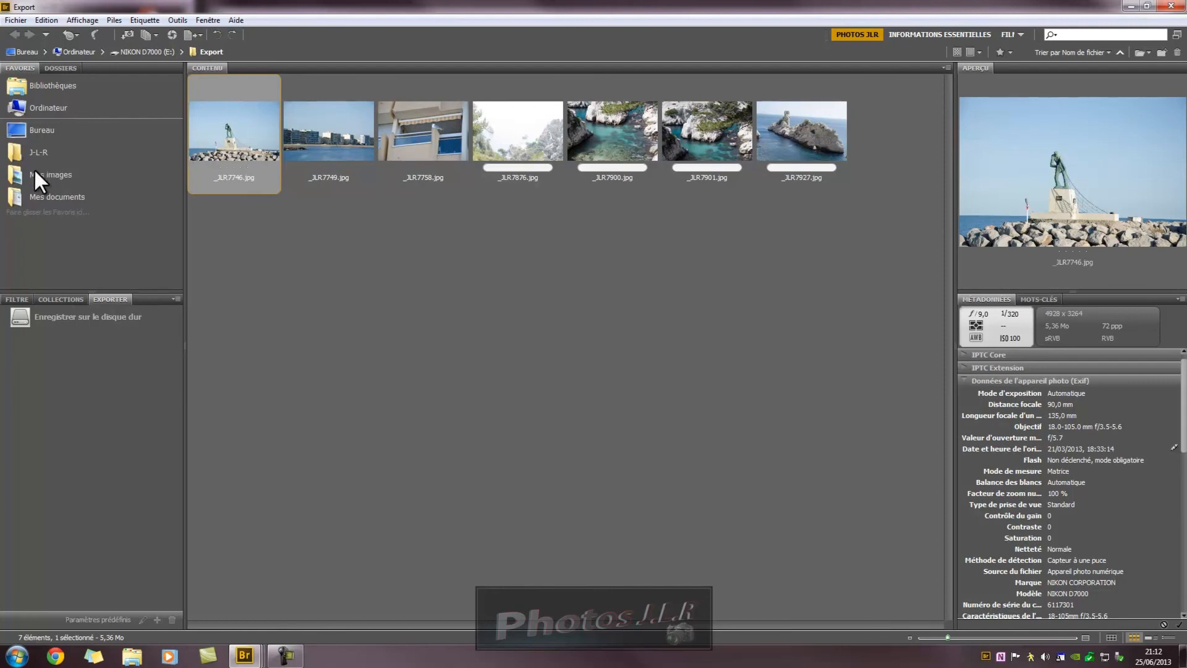
Step: Browse the _Bridge Tuto folder in Mes images and the Export folder on the NIKON D7000 (E:) drive, and navigate back out
click(18, 173)
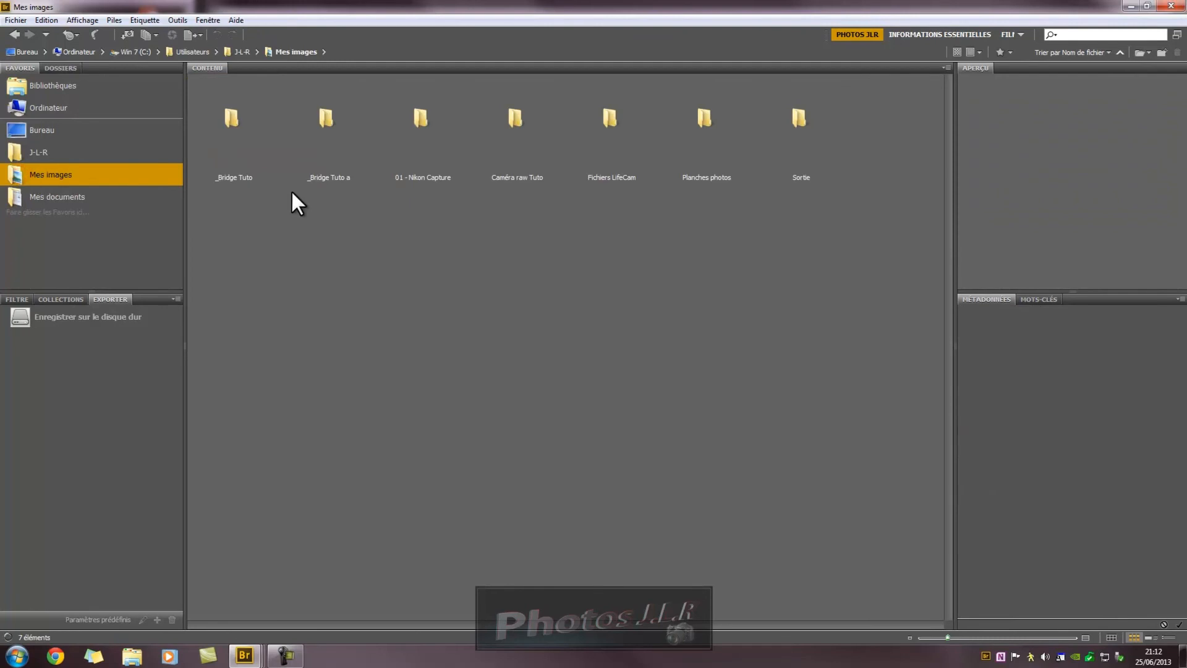
double_click(230, 117)
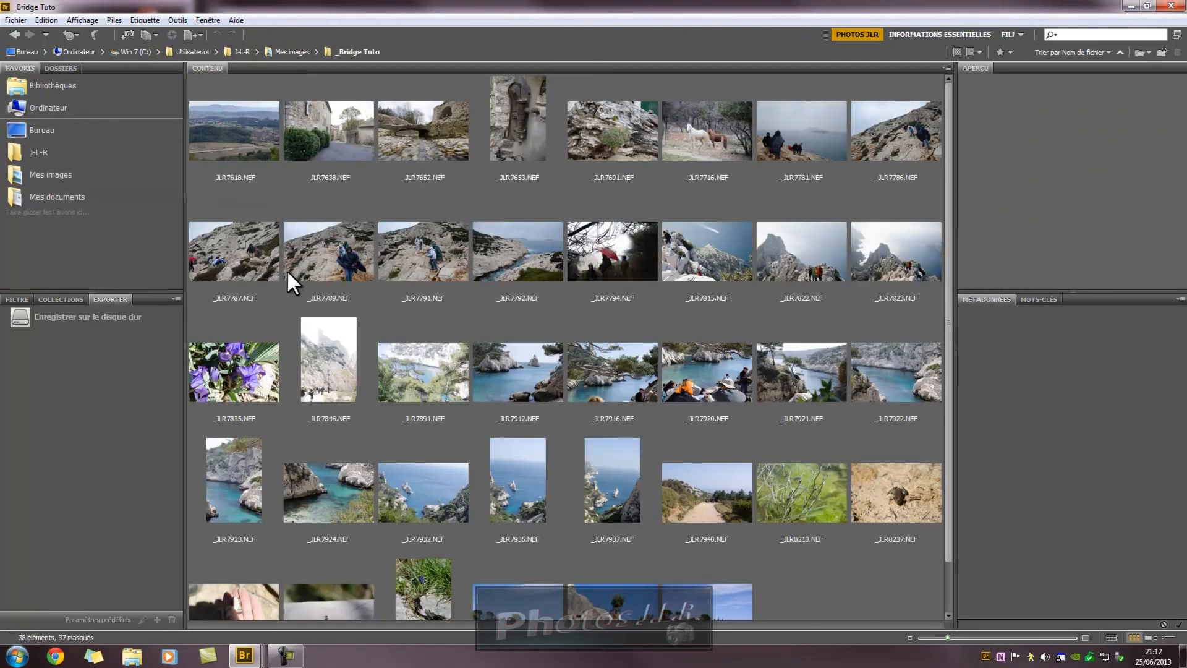
click(22, 105)
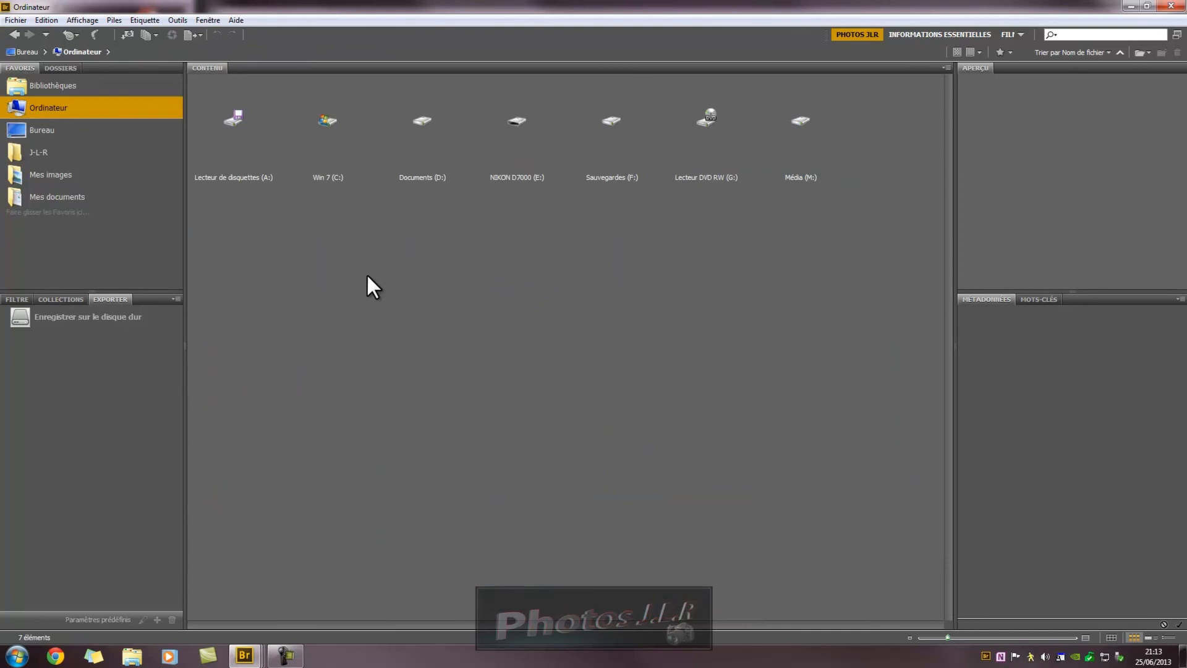
double_click(517, 118)
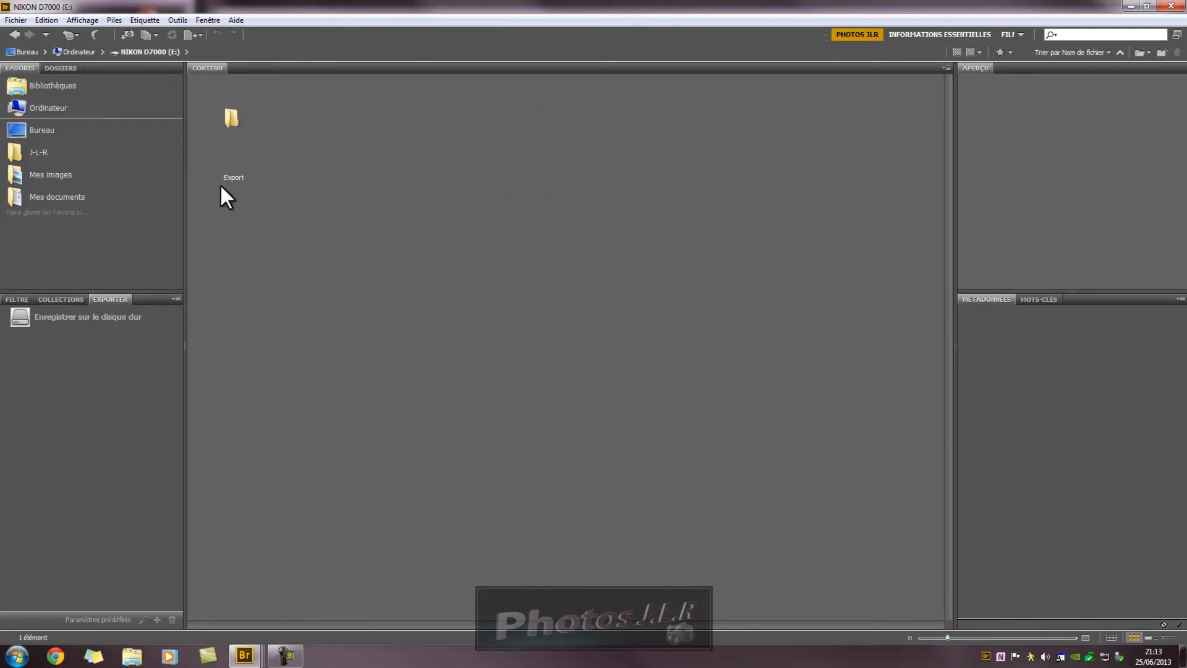
double_click(230, 118)
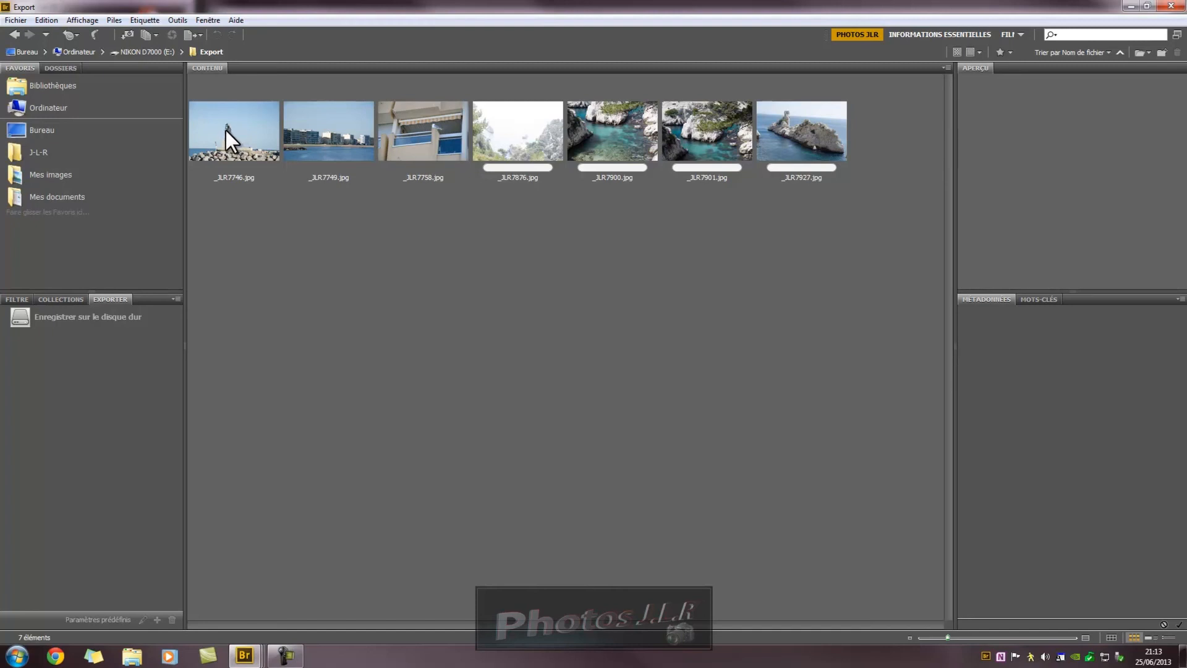
click(15, 35)
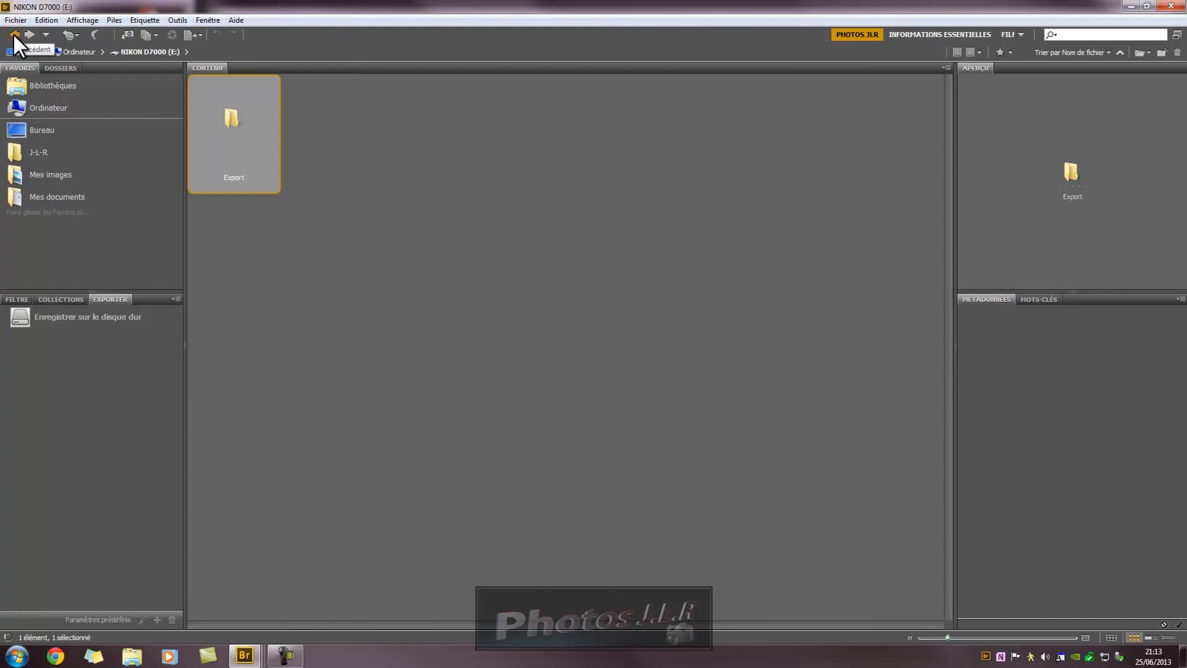
click(14, 34)
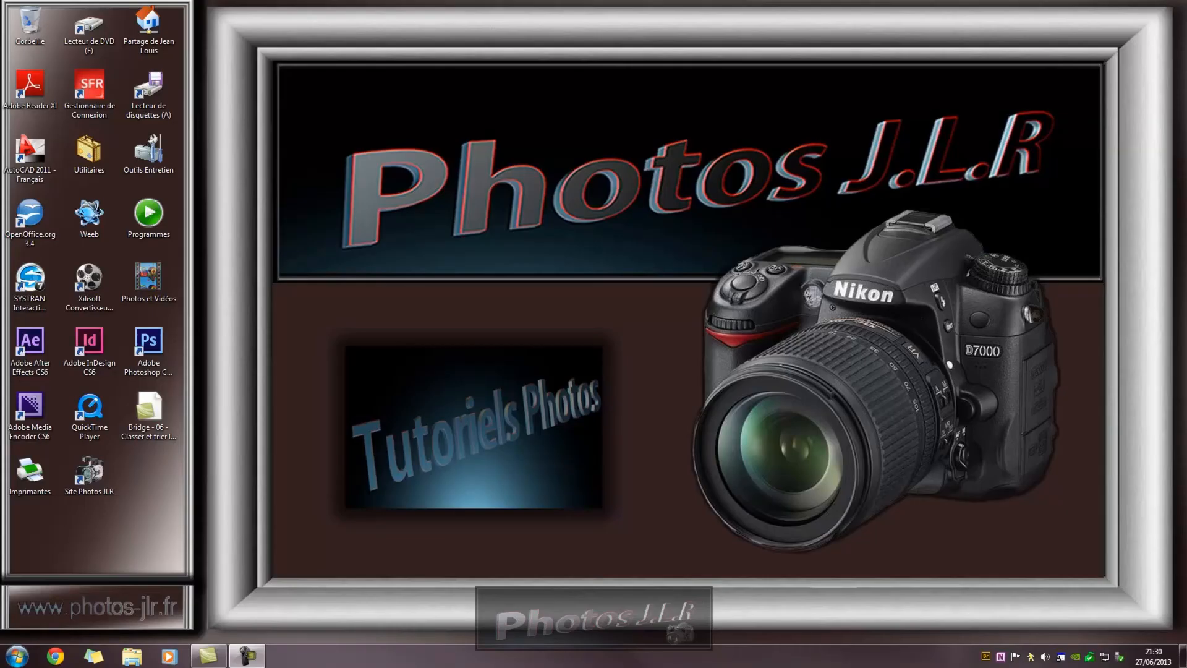